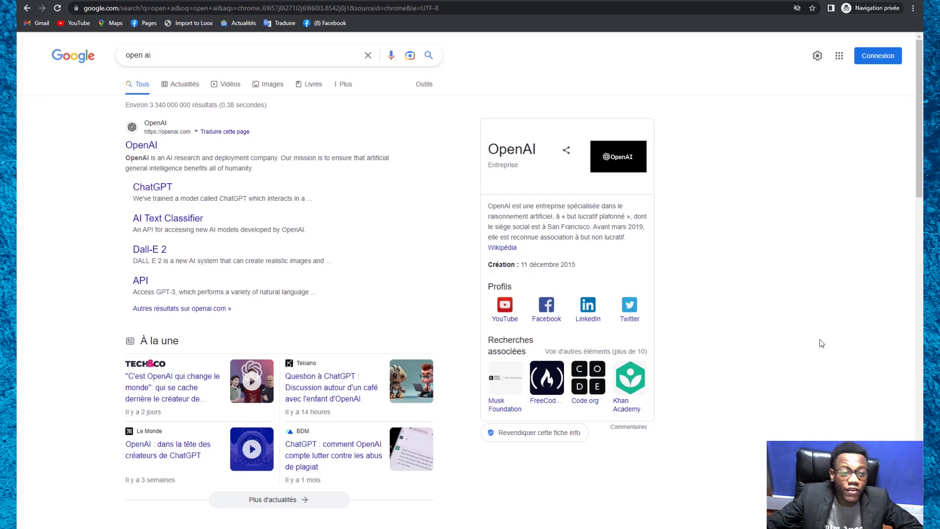
Open the official OpenAI website from the Google search results for "open ai"
{"action": "left_click", "coordinate": [231, 58]}
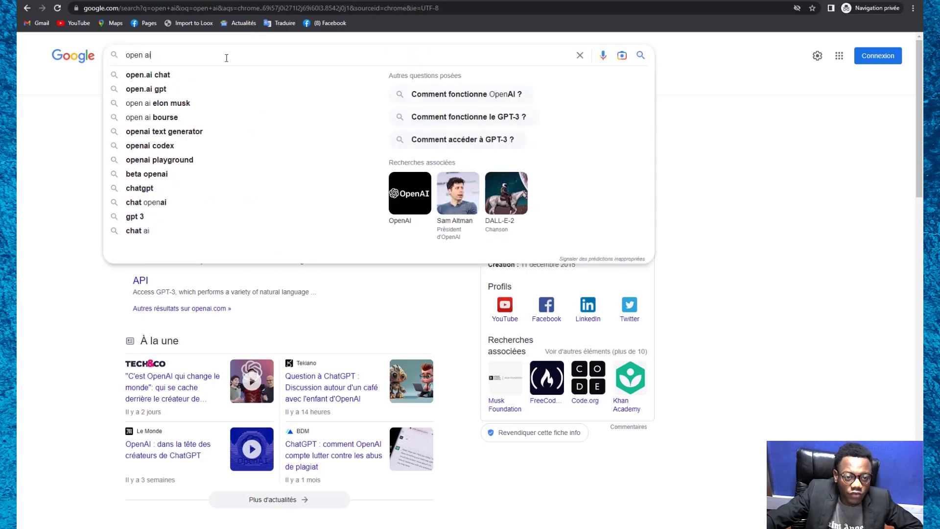
{"action": "left_click", "coordinate": [21, 127]}
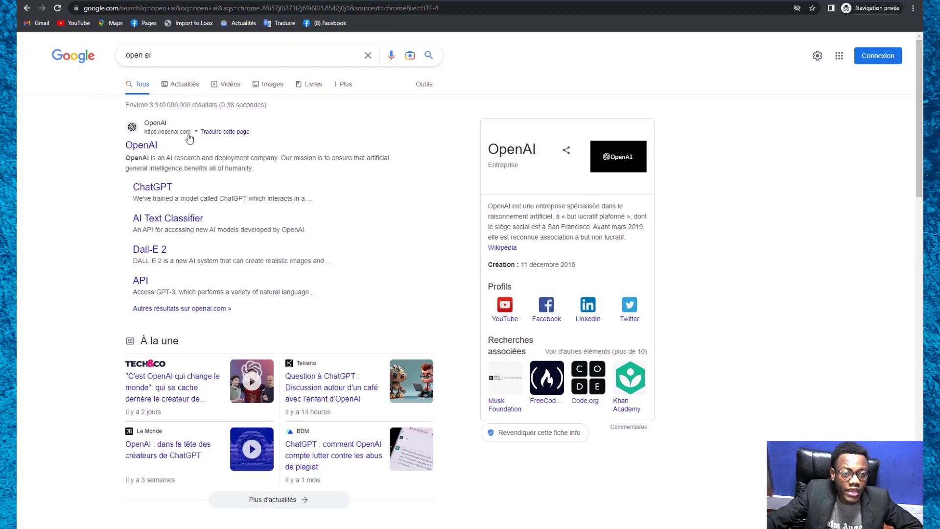
{"action": "left_click", "coordinate": [154, 141]}
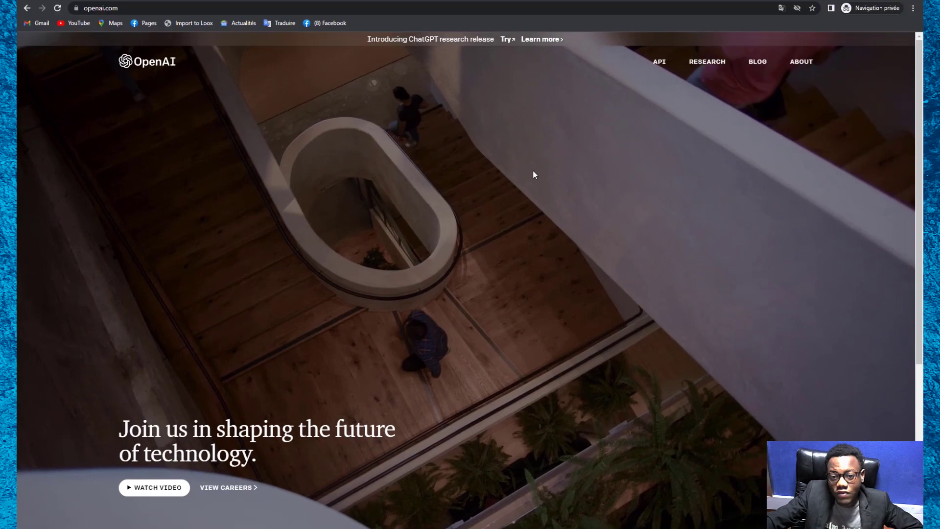
Open ChatGPT from the research release announcement on the OpenAI home page and complete the human verification
{"action": "scroll", "coordinate": [687, 303], "scroll_direction": "down", "scroll_amount": 3}
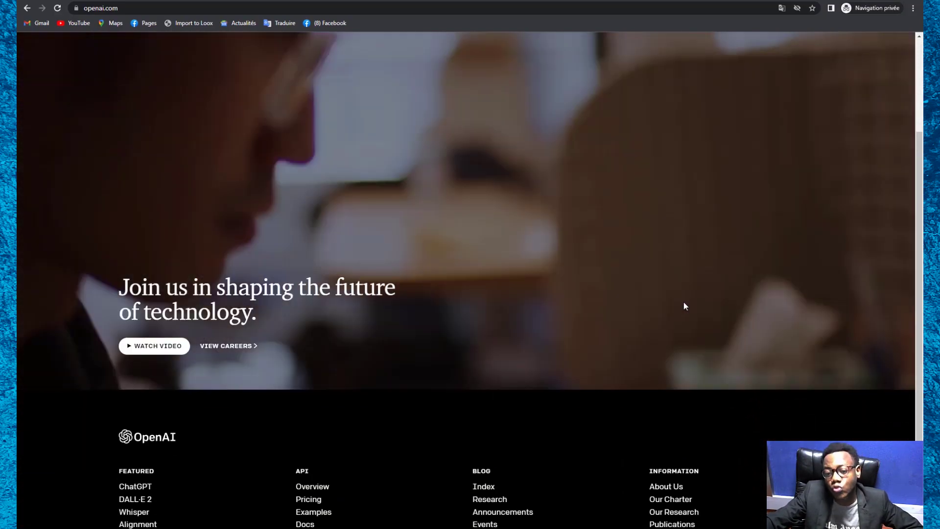
{"action": "scroll", "coordinate": [685, 304], "scroll_direction": "up", "scroll_amount": 3}
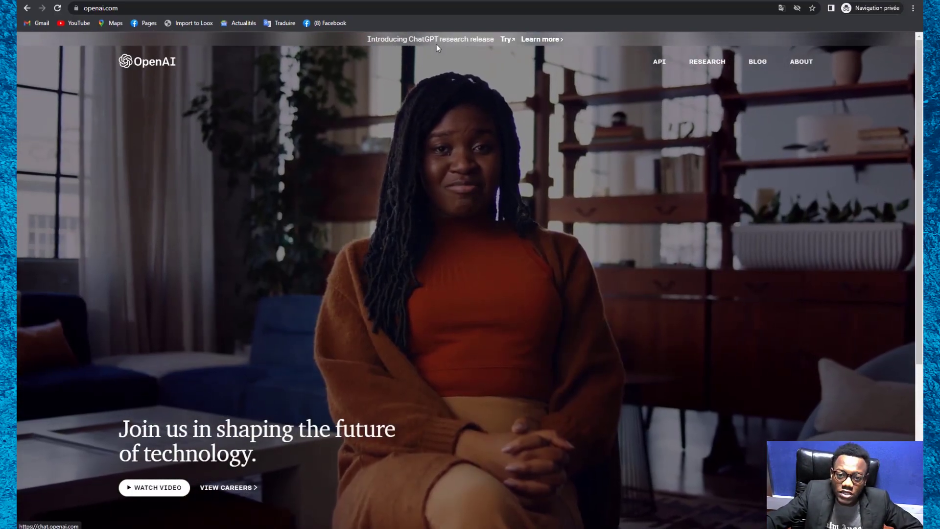
{"action": "left_click", "coordinate": [439, 44]}
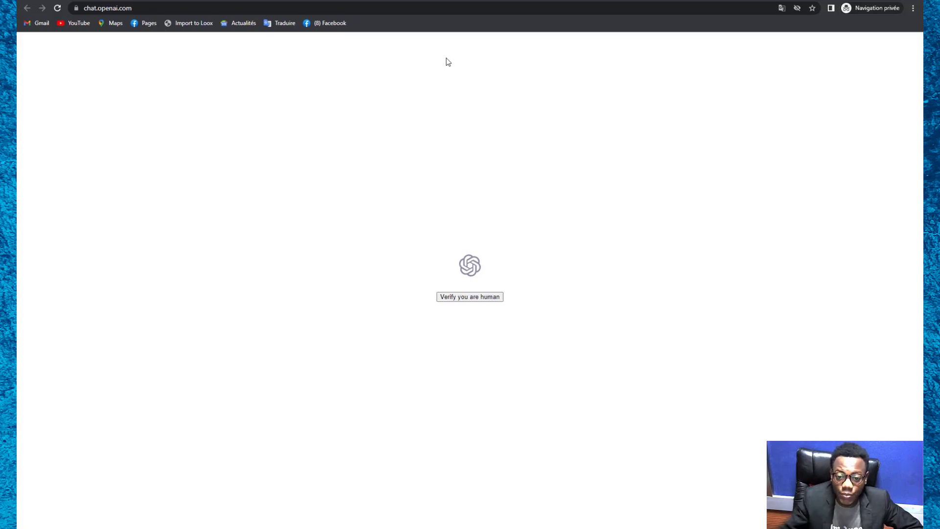
{"action": "left_click", "coordinate": [468, 298]}
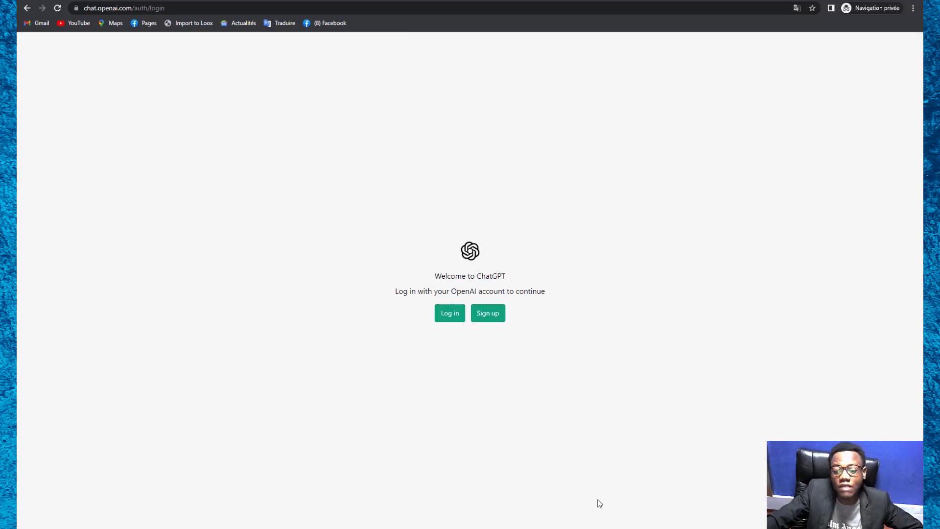
Switch to the browser window that is already signed in to ChatGPT
{"action": "mouse_move", "coordinate": [603, 527]}
{"action": "left_click", "coordinate": [572, 515]}
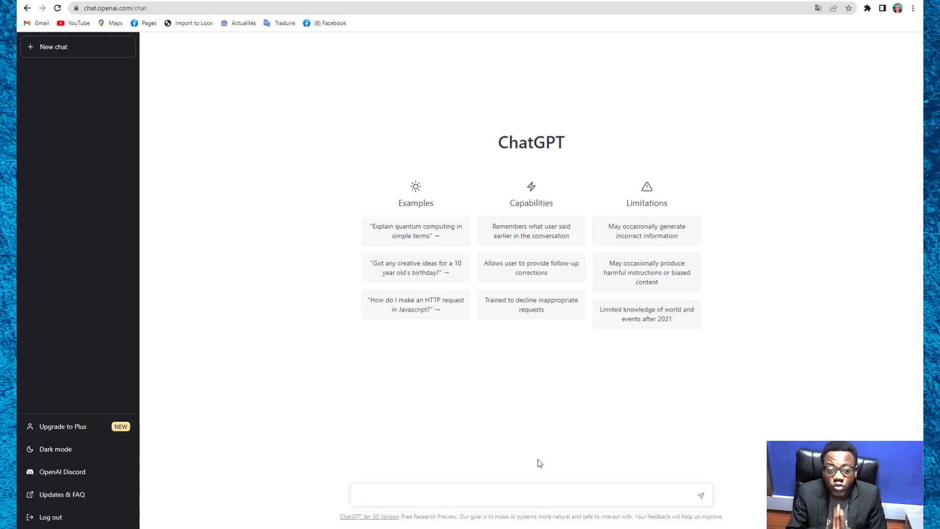
Open the ChatGPT Plus upgrade plan comparison and translate the page into French
{"action": "left_click", "coordinate": [116, 431]}
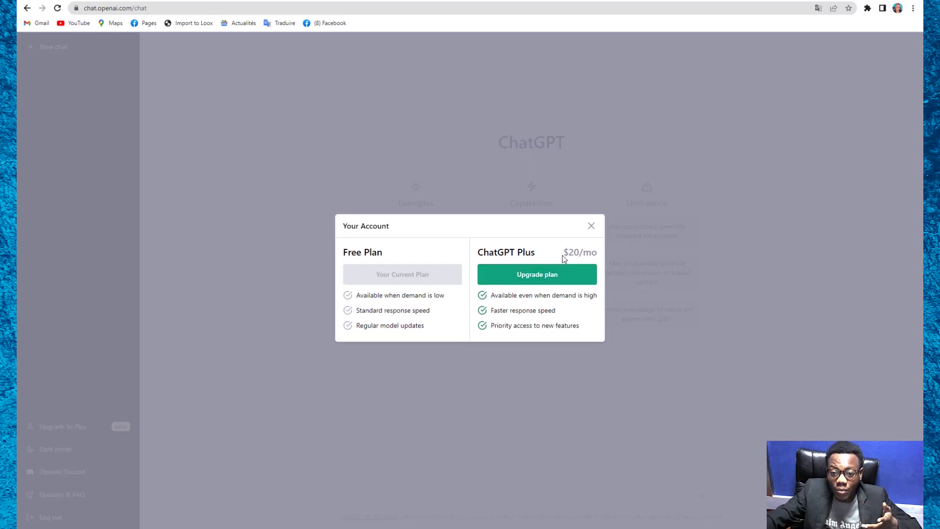
{"action": "right_click", "coordinate": [646, 271]}
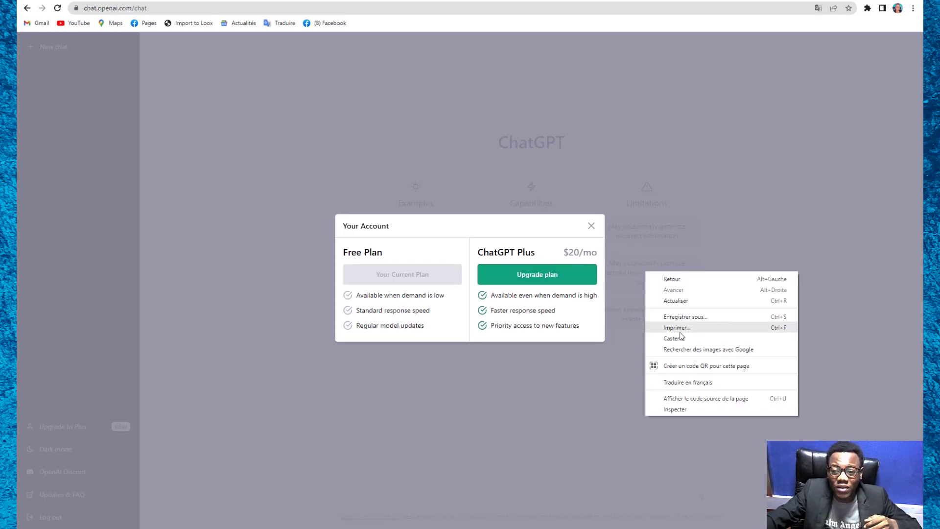
{"action": "left_click", "coordinate": [694, 382]}
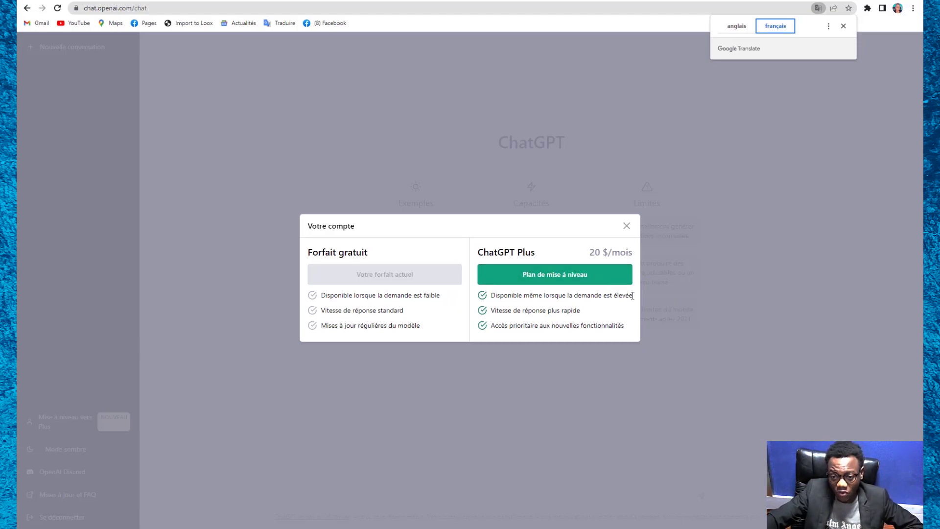
Compare the availability, response speed and feature access of the free plan and ChatGPT Plus, and close the plan comparison
{"action": "left_click_drag", "start_coordinate": [632, 295], "coordinate": [491, 296]}
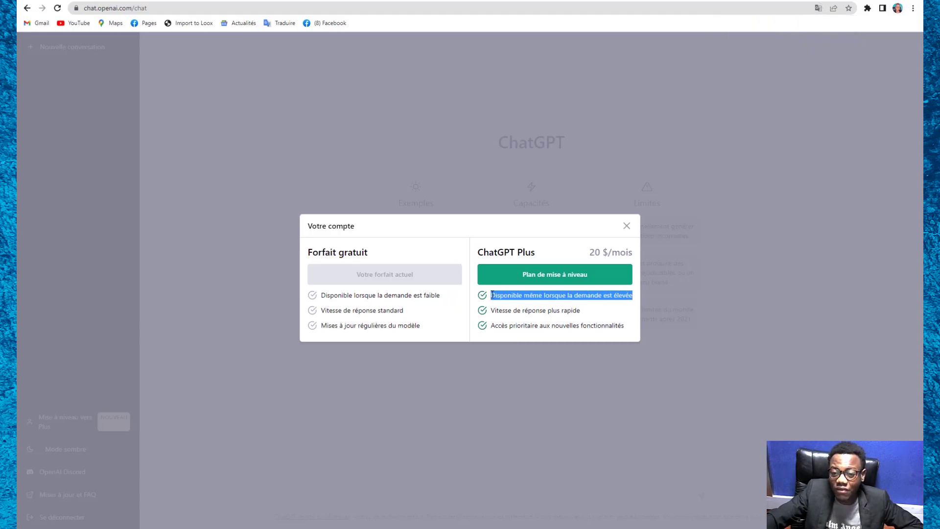
{"action": "double_click", "coordinate": [509, 295]}
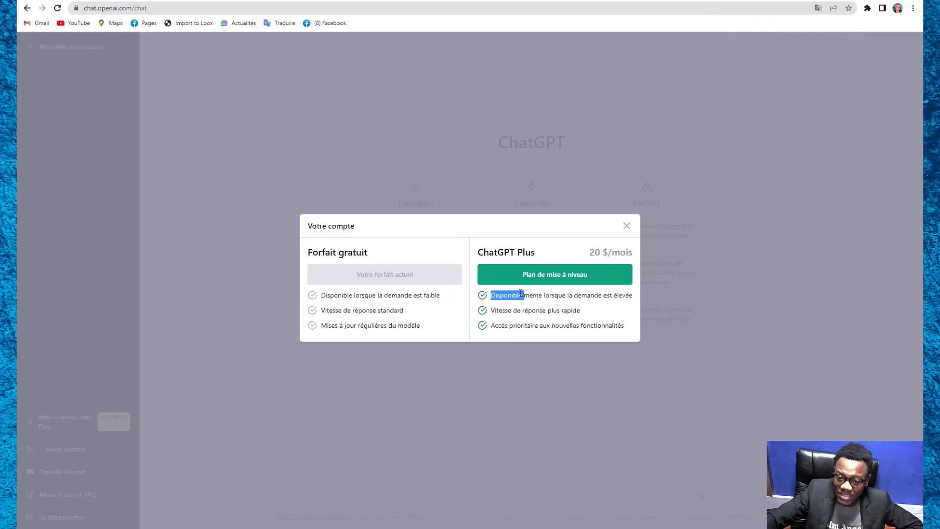
{"action": "left_click", "coordinate": [543, 296]}
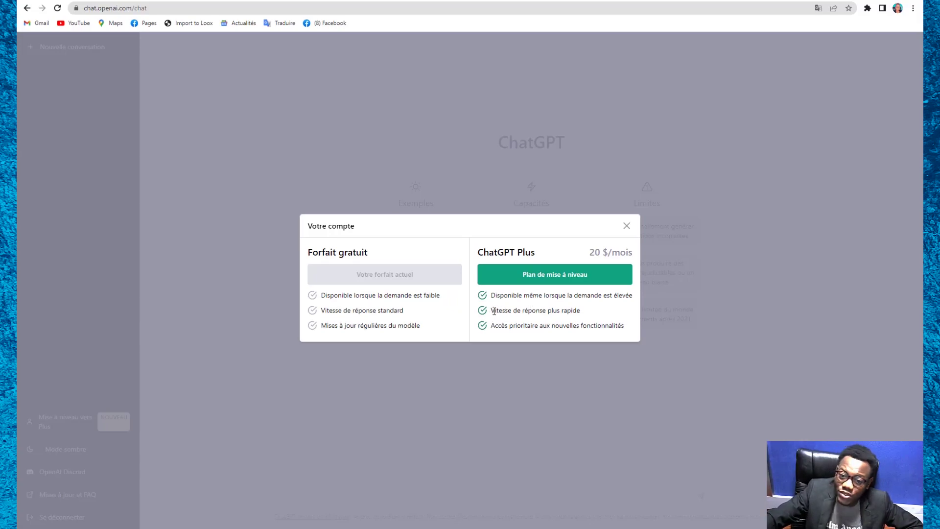
{"action": "left_click_drag", "start_coordinate": [380, 252], "coordinate": [289, 254]}
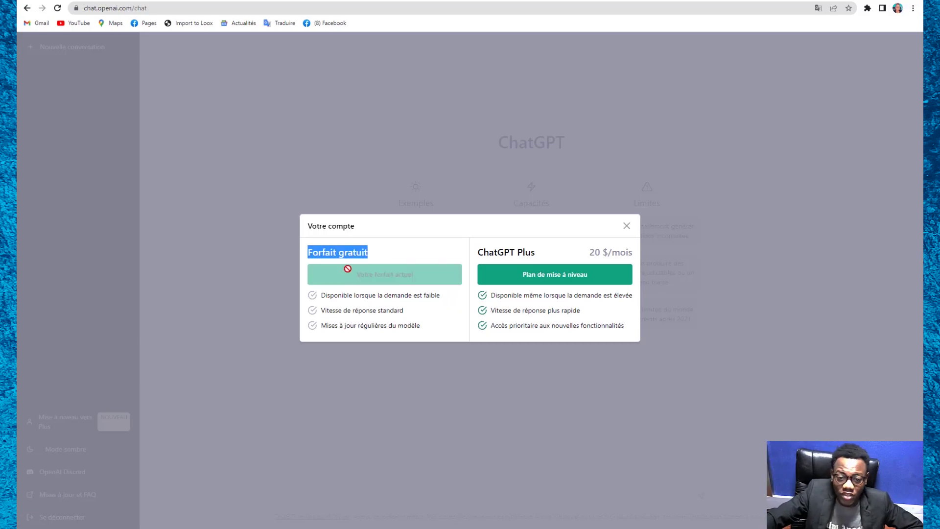
{"action": "left_click_drag", "start_coordinate": [405, 312], "coordinate": [323, 312]}
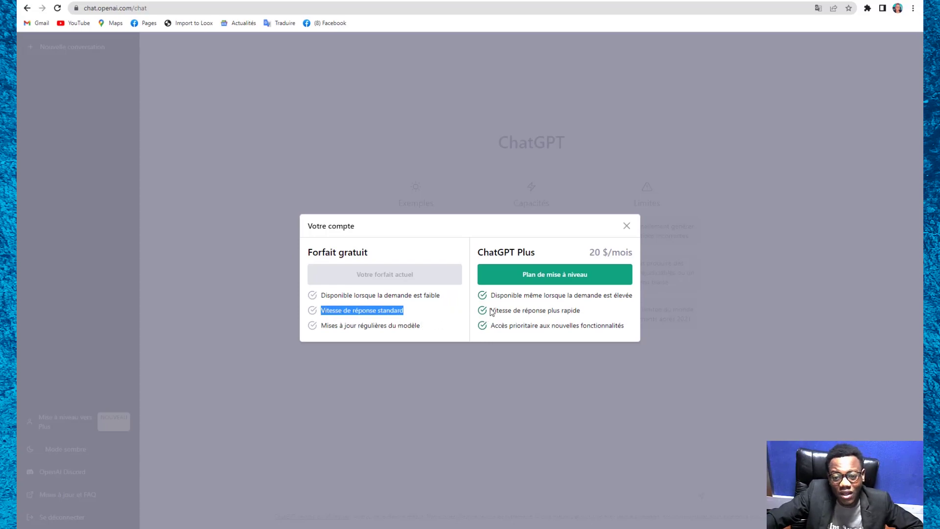
{"action": "left_click_drag", "start_coordinate": [491, 311], "coordinate": [596, 319]}
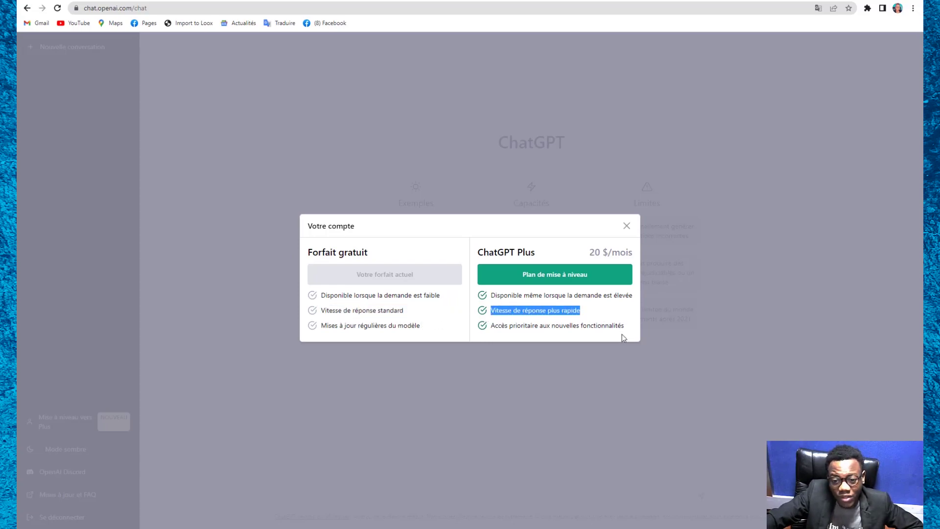
{"action": "left_click", "coordinate": [605, 352]}
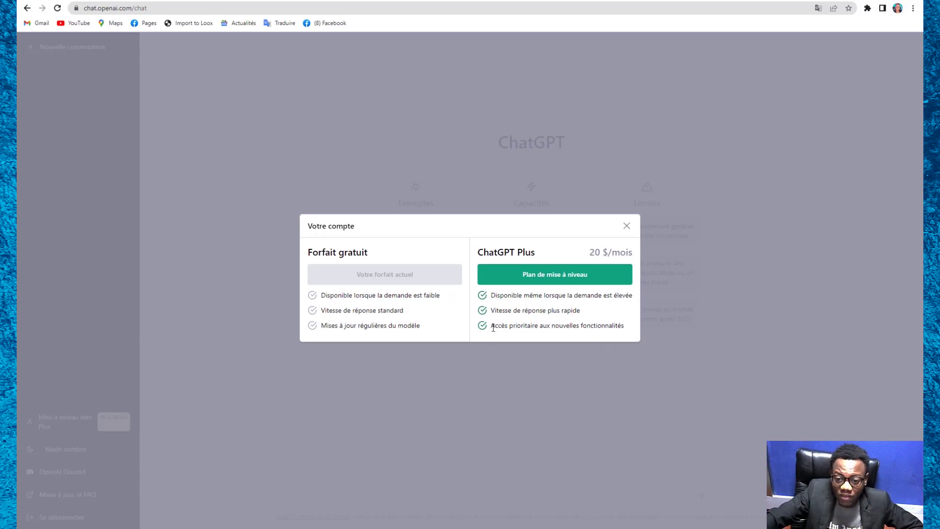
{"action": "left_click_drag", "start_coordinate": [491, 325], "coordinate": [674, 347]}
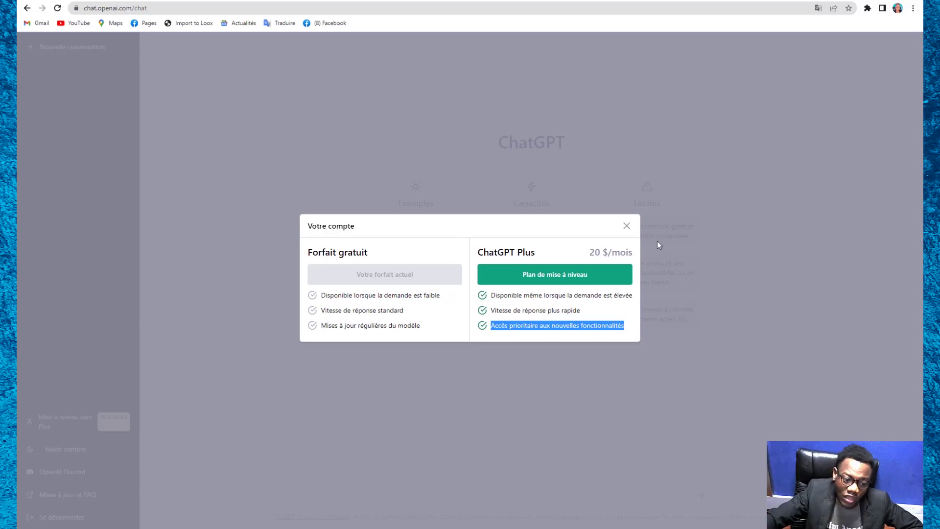
{"action": "left_click", "coordinate": [627, 226]}
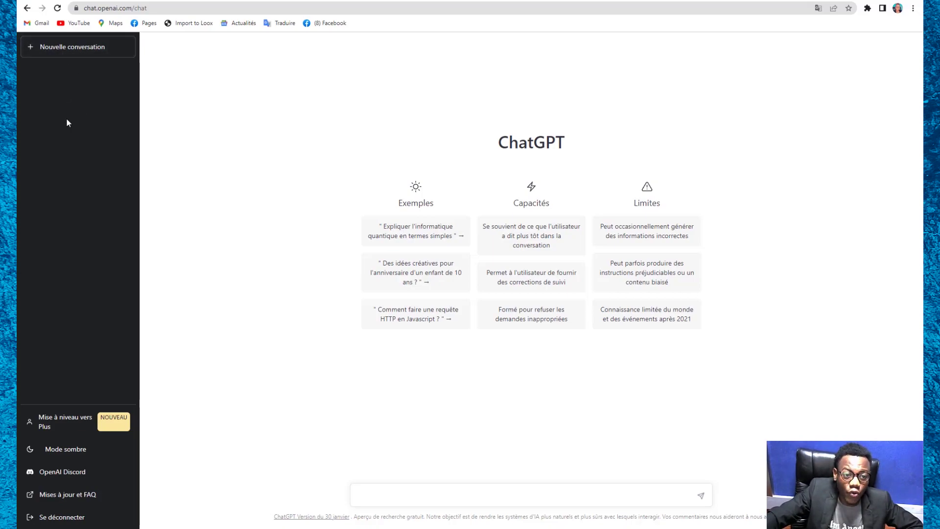
Send ChatGPT the prompt "DEFINIS CUISINE"
{"action": "left_click", "coordinate": [384, 492]}
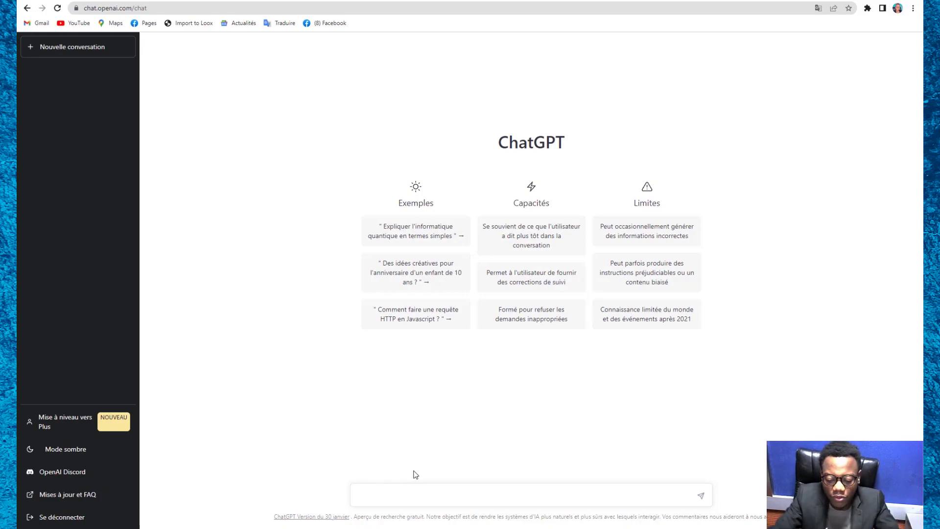
{"action": "type", "text": "D"}
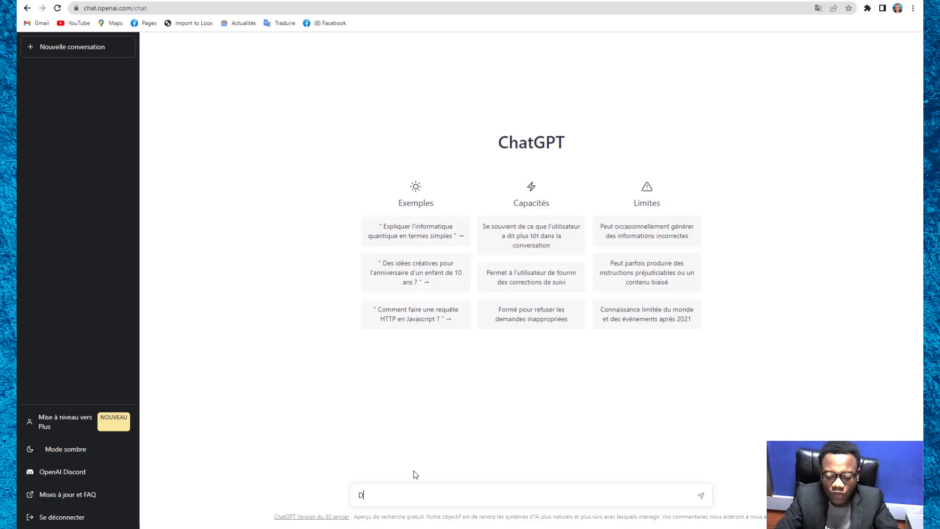
{"action": "type", "text": "EFINIS"}
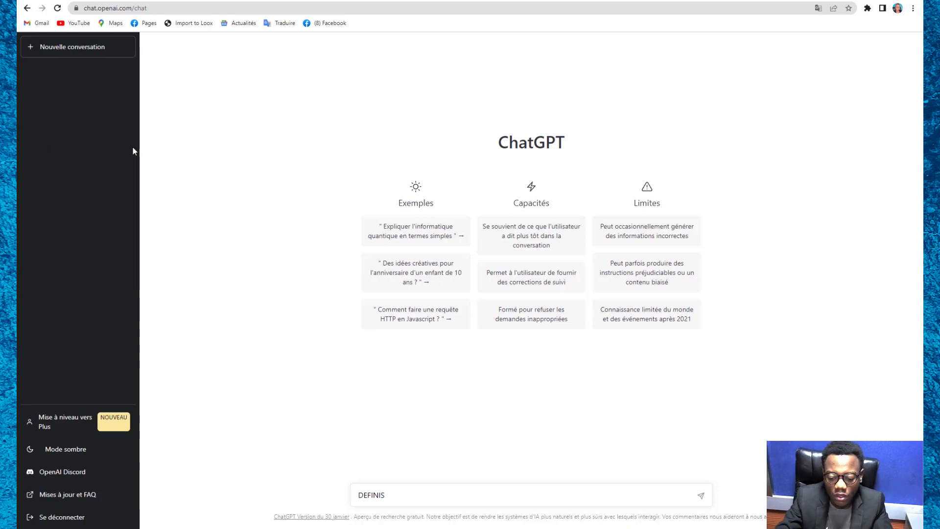
{"action": "type", "text": "CUISINE"}
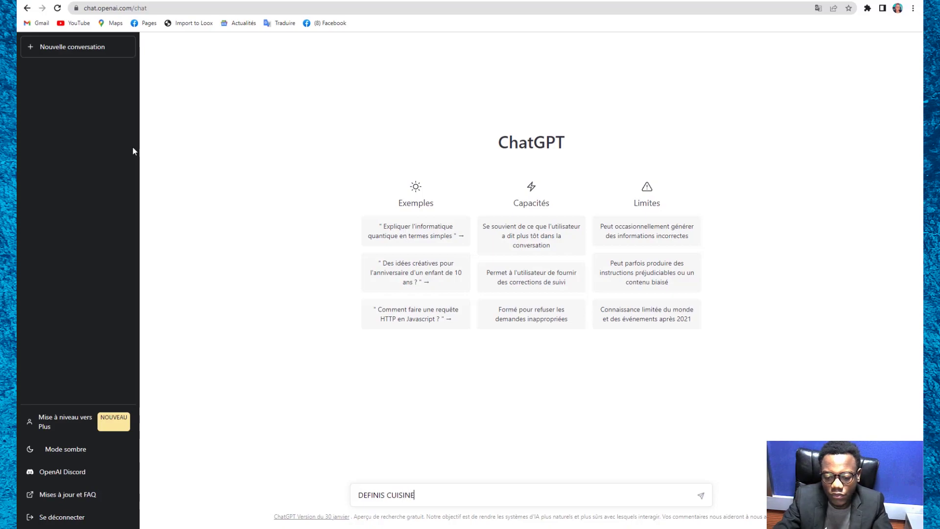
{"action": "key", "text": "Return"}
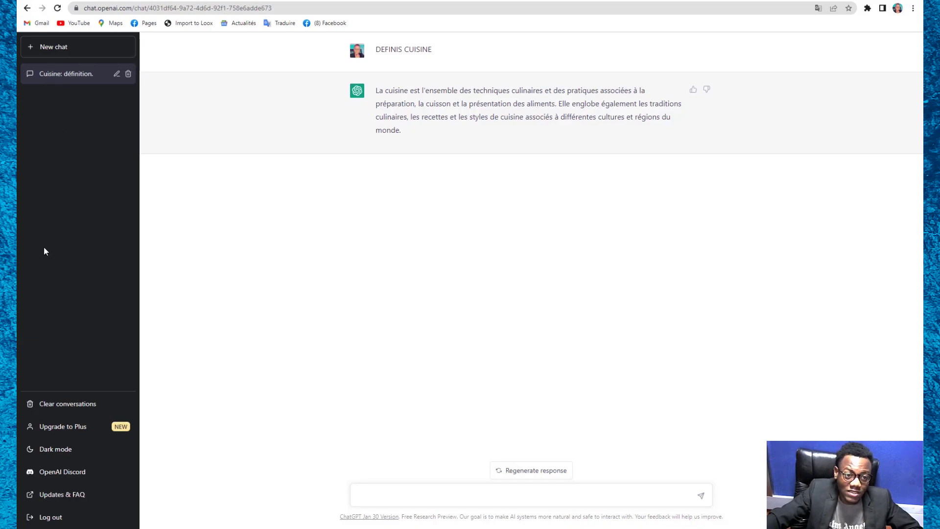
Start a new chat and send the prompt "a QUELLE DATE EST MORT LE PREMIER PRSIDENT AMERICAIN"
{"action": "left_click", "coordinate": [72, 55]}
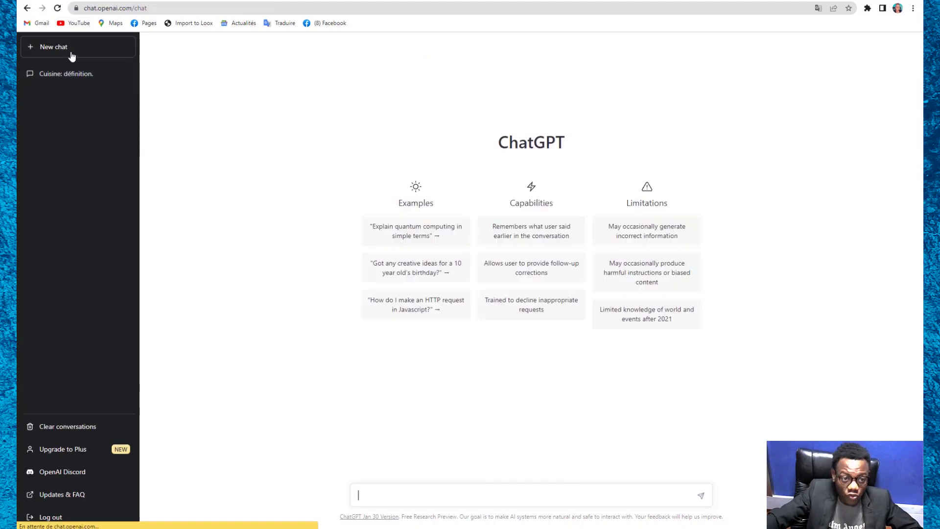
{"action": "left_click", "coordinate": [443, 500]}
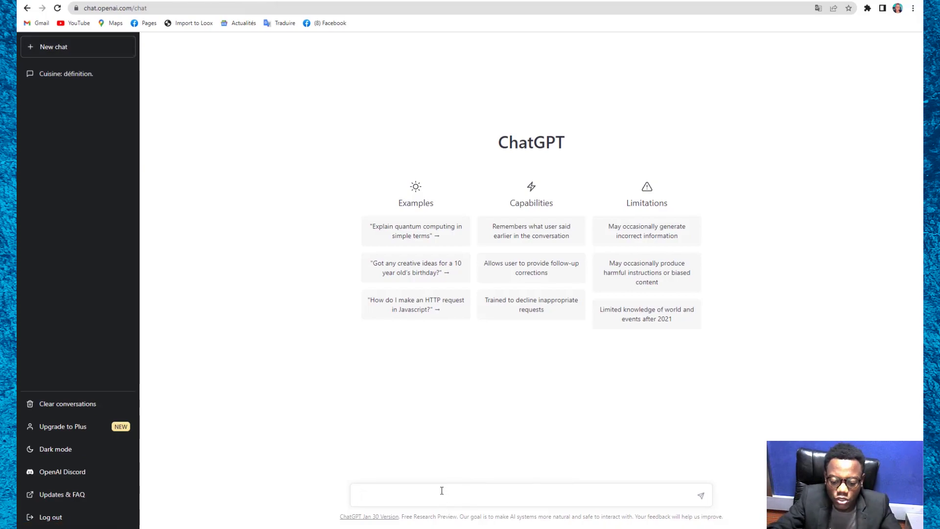
{"action": "type", "text": "a"}
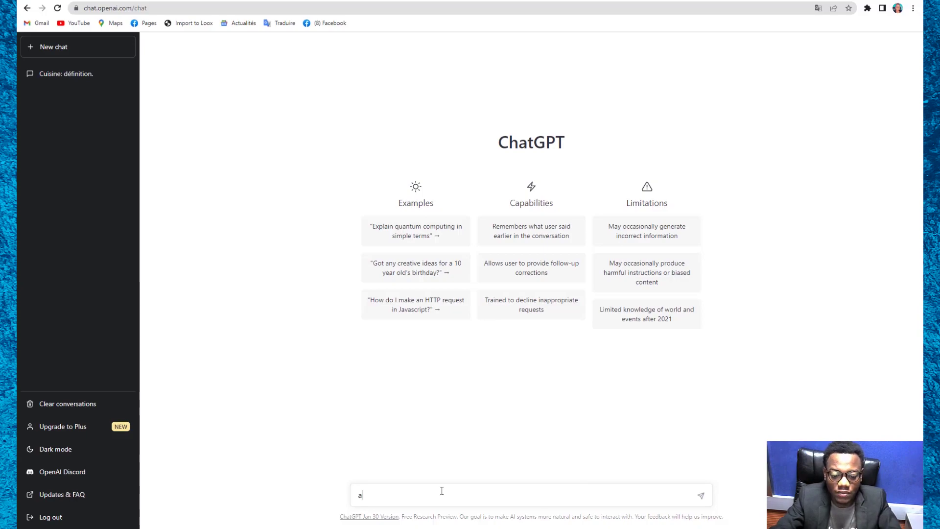
{"action": "type", "text": " QUELL"}
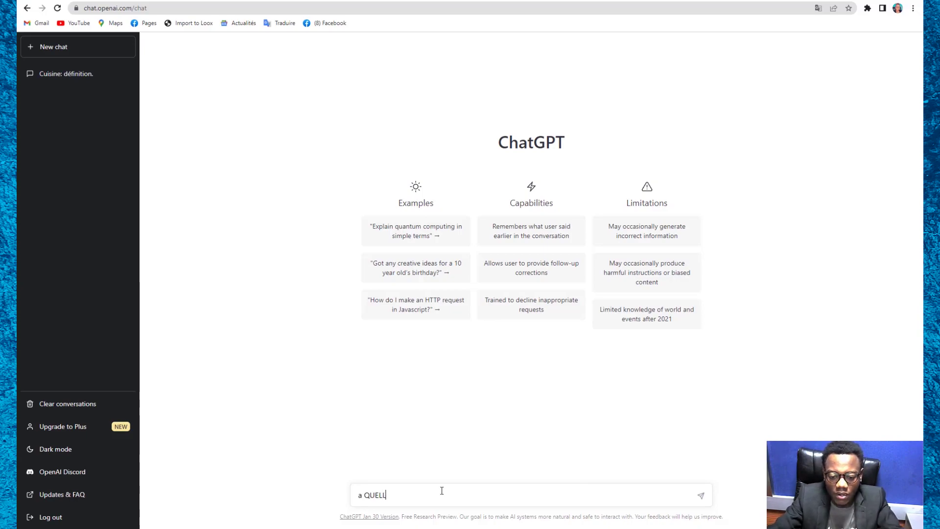
{"action": "type", "text": "E DATE "}
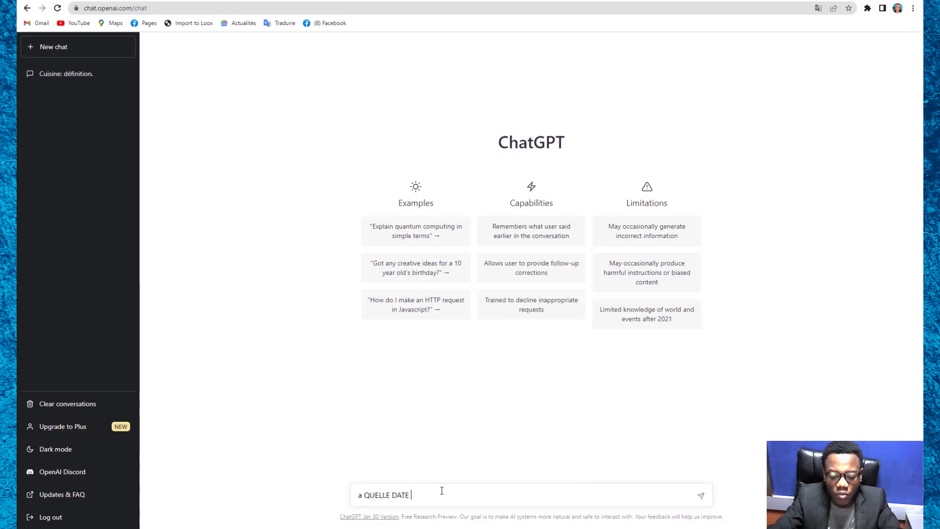
{"action": "type", "text": "EST MORT"}
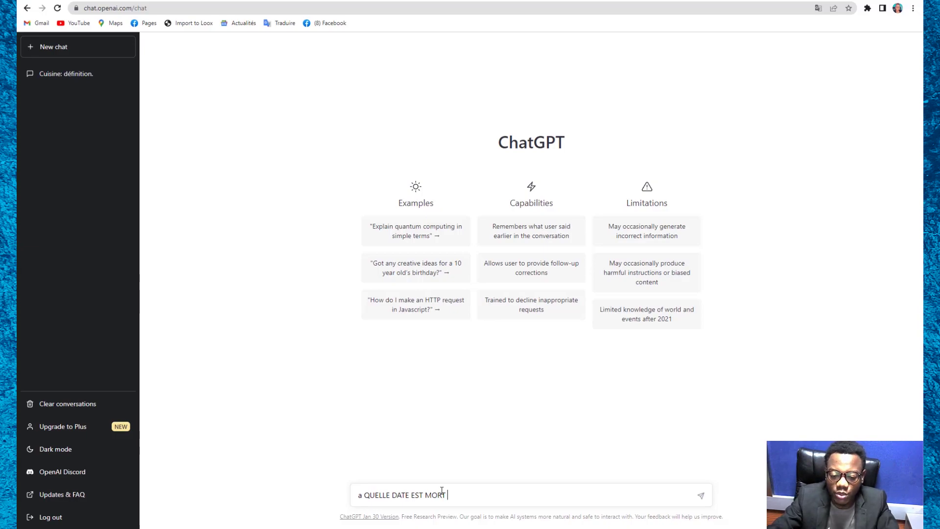
{"action": "type", "text": "LZE"}
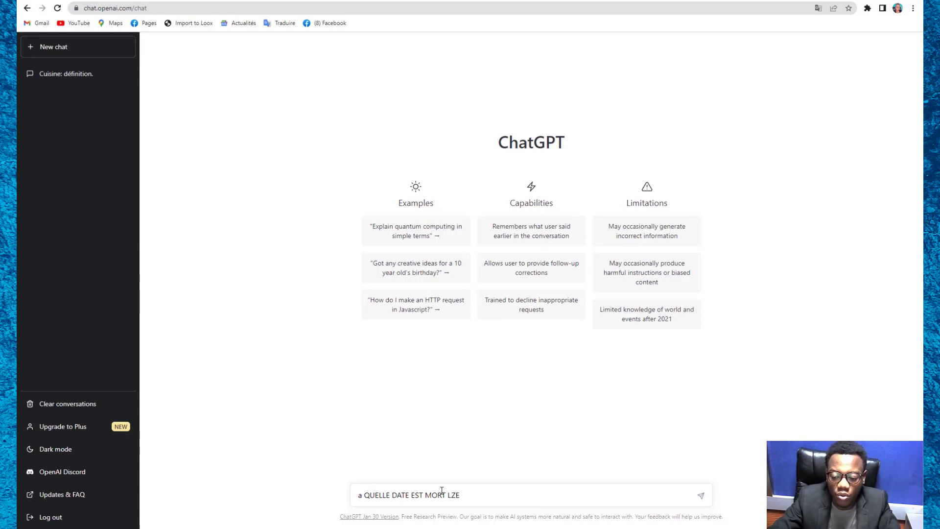
{"action": "key", "text": "BackSpace"}
{"action": "key", "text": "BackSpace"}
{"action": "type", "text": "E "}
{"action": "type", "text": "PR"}
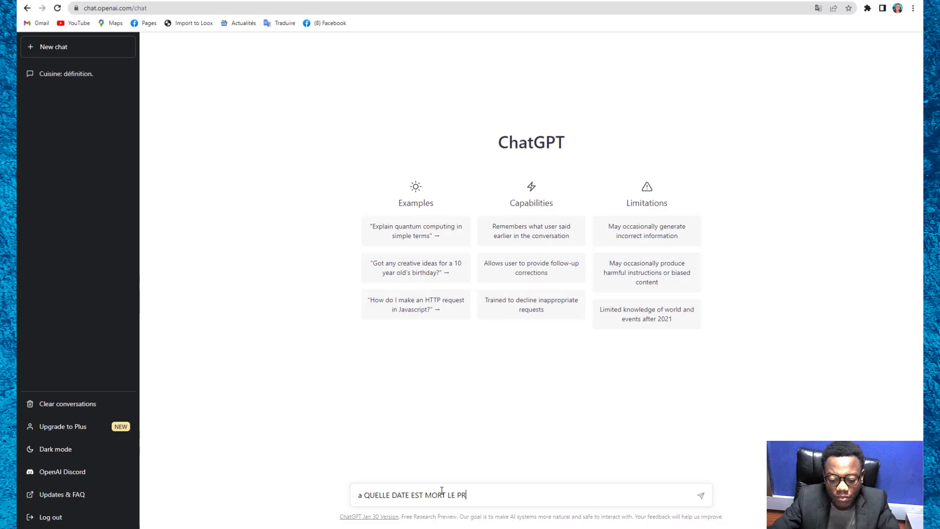
{"action": "type", "text": "EMIER "}
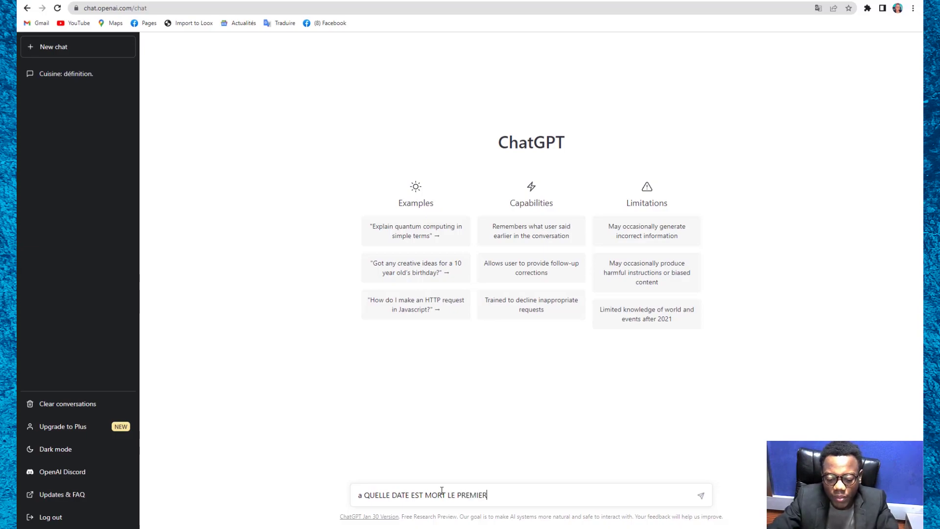
{"action": "type", "text": "PRSIDE"}
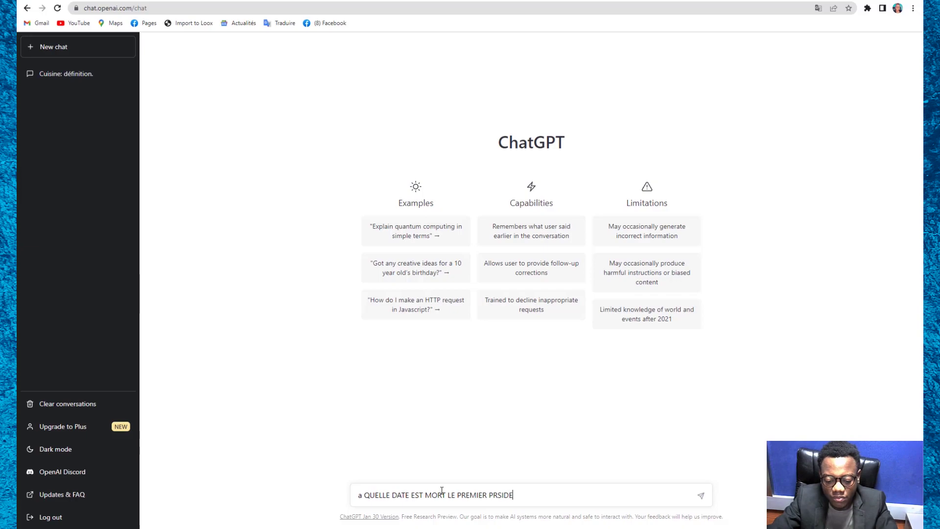
{"action": "type", "text": "NT AM"}
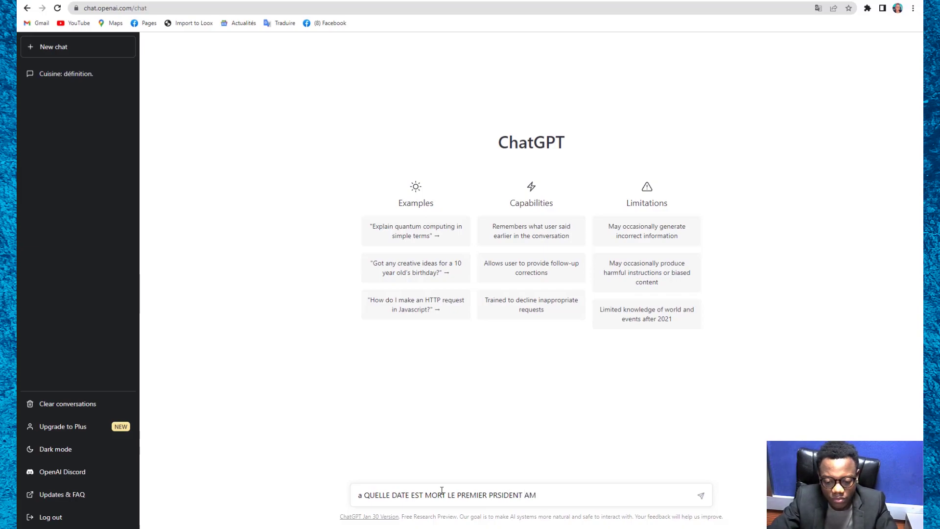
{"action": "type", "text": "ERICAIN"}
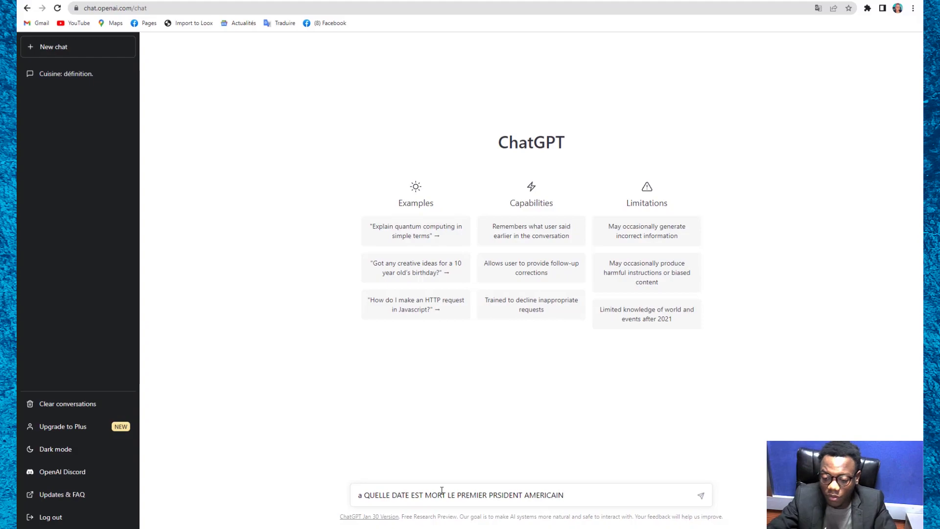
{"action": "key", "text": "Return"}
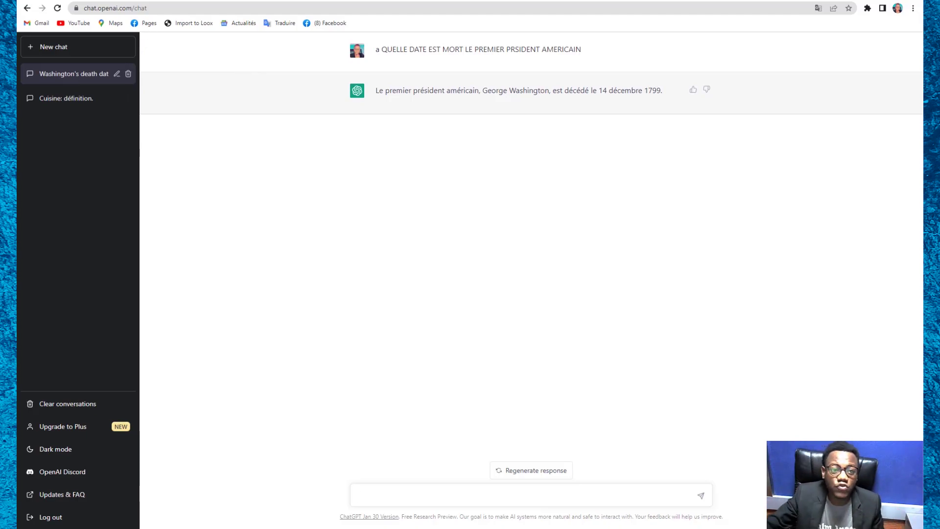
Review the saved conversations by switching between the cuisine definition chat and the chat on Washington's death date
{"action": "left_click", "coordinate": [113, 100]}
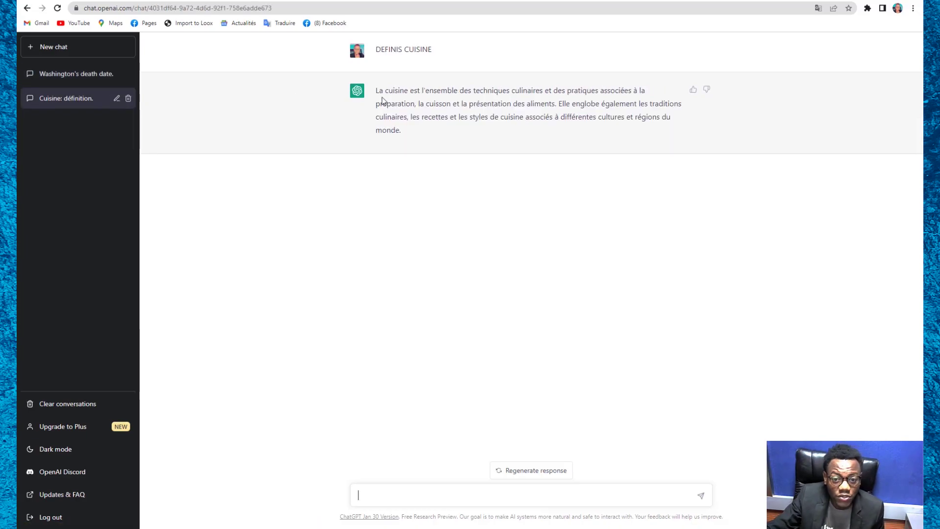
{"action": "left_click", "coordinate": [75, 80]}
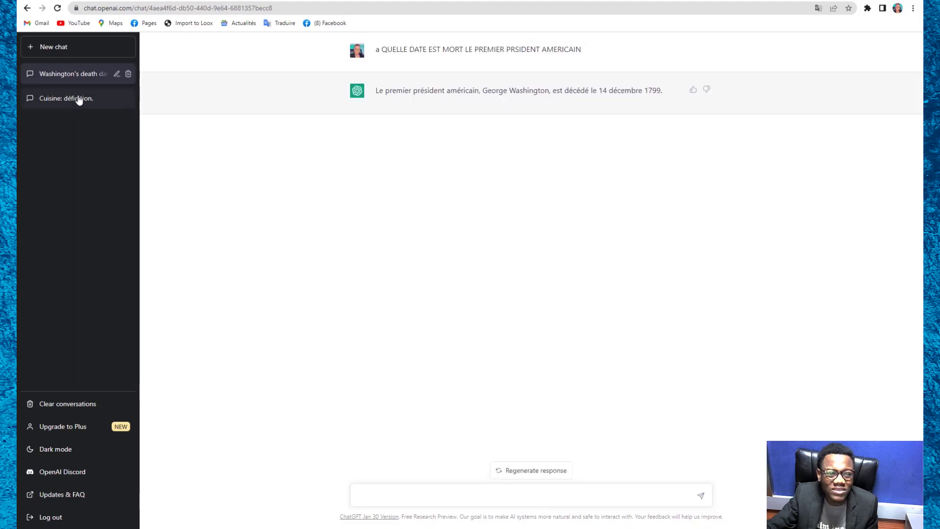
{"action": "left_click", "coordinate": [76, 98]}
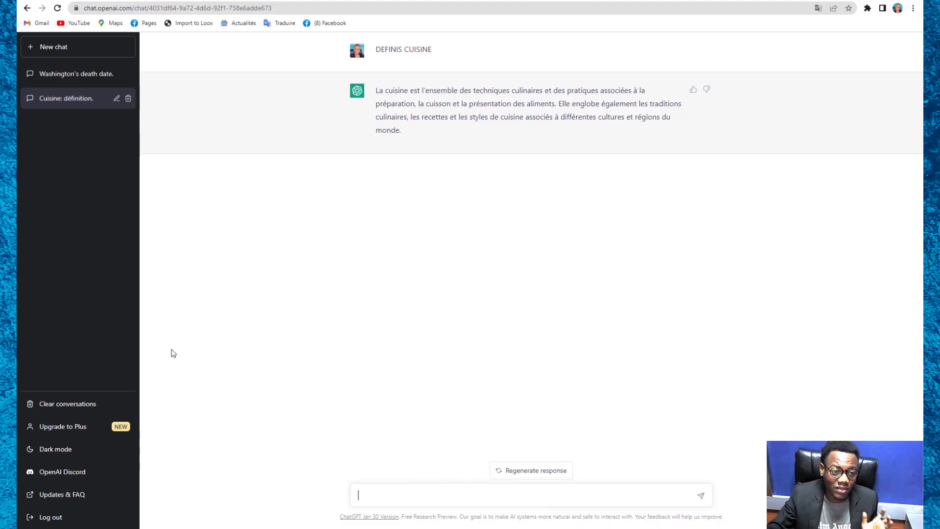
Start a new chat and send the prompt "donne moi des idées de vidéos youtube pour gagner plus d'argent"
{"action": "left_click", "coordinate": [83, 57]}
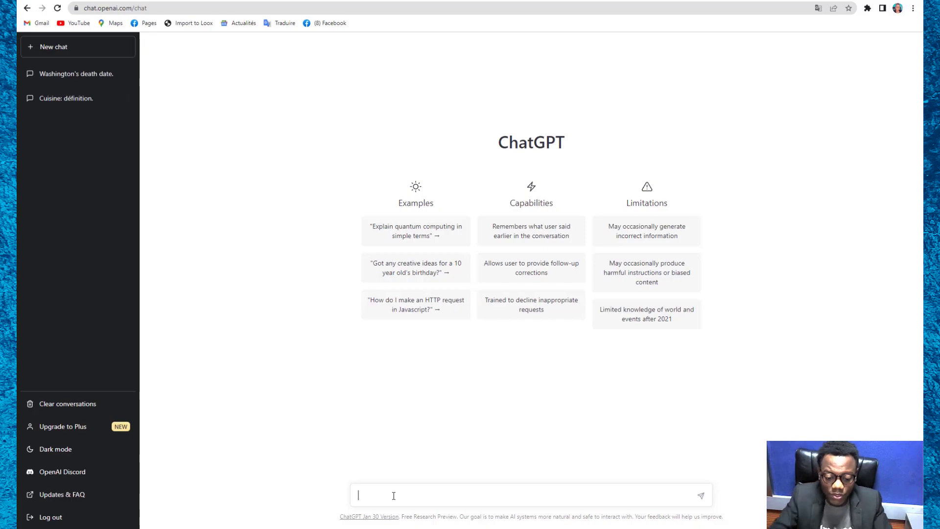
{"action": "type", "text": "do"}
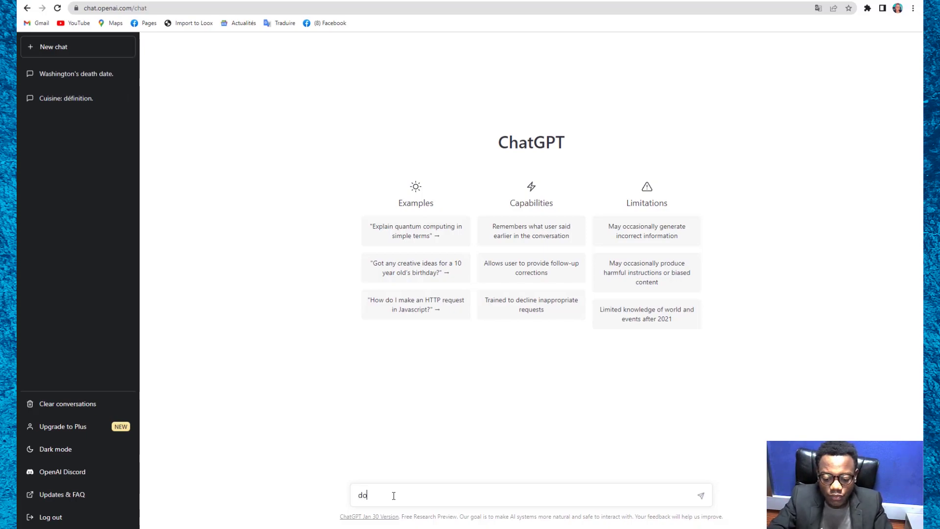
{"action": "type", "text": "nne modes"}
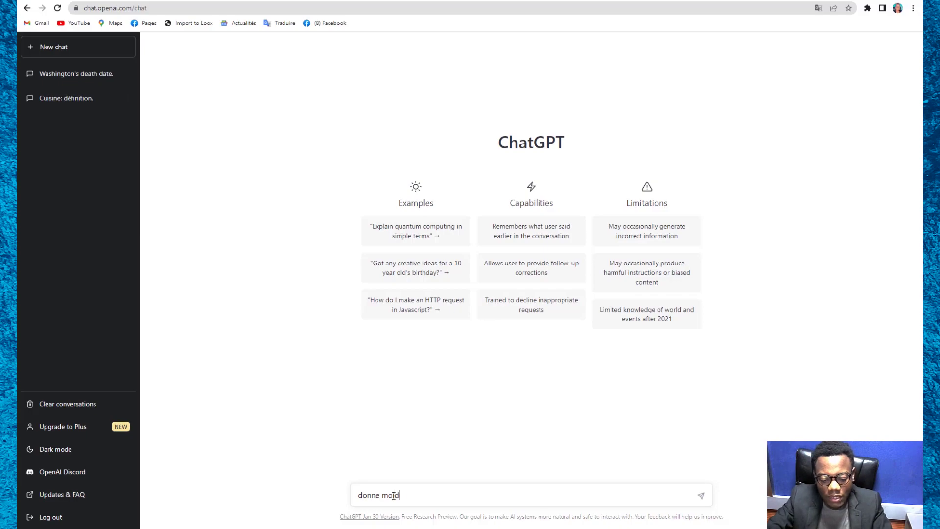
{"action": "key", "text": "BackSpace"}
{"action": "key", "text": "BackSpace"}
{"action": "key", "text": "BackSpace"}
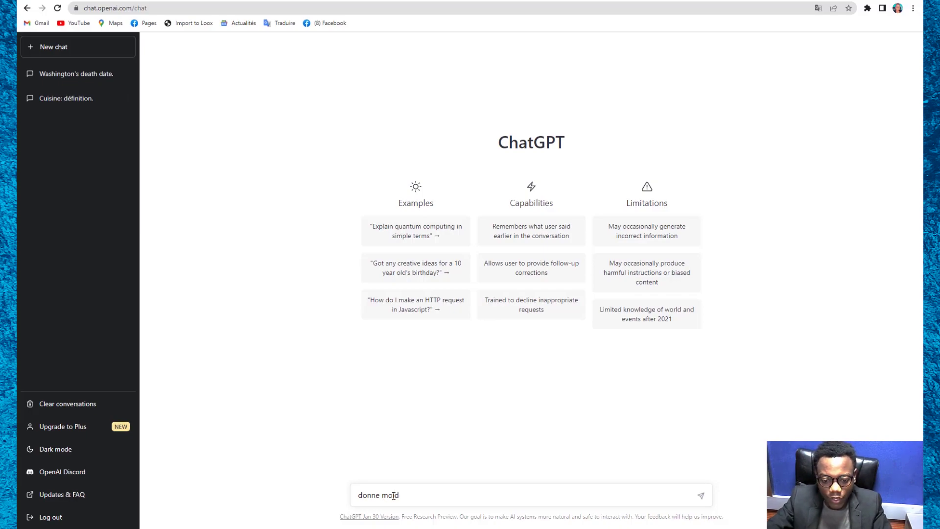
{"action": "type", "text": "des id"}
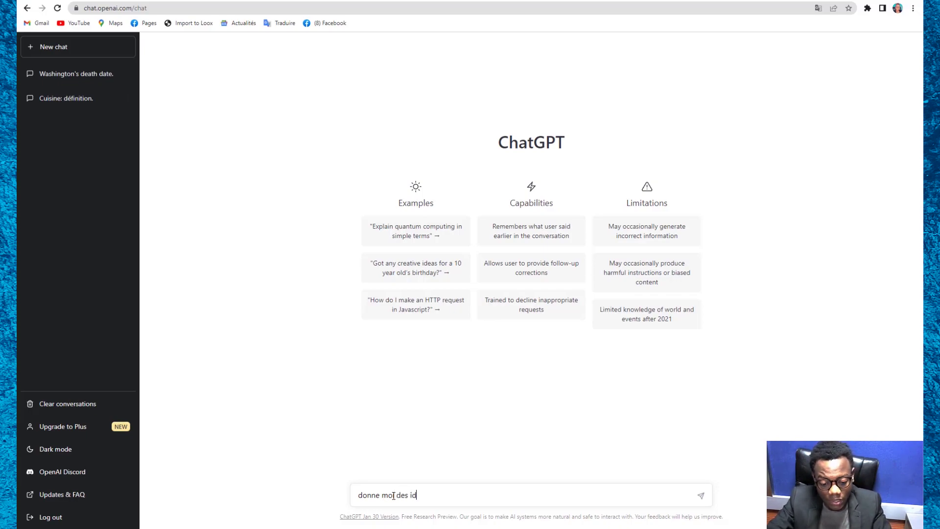
{"action": "type", "text": "ees de v"}
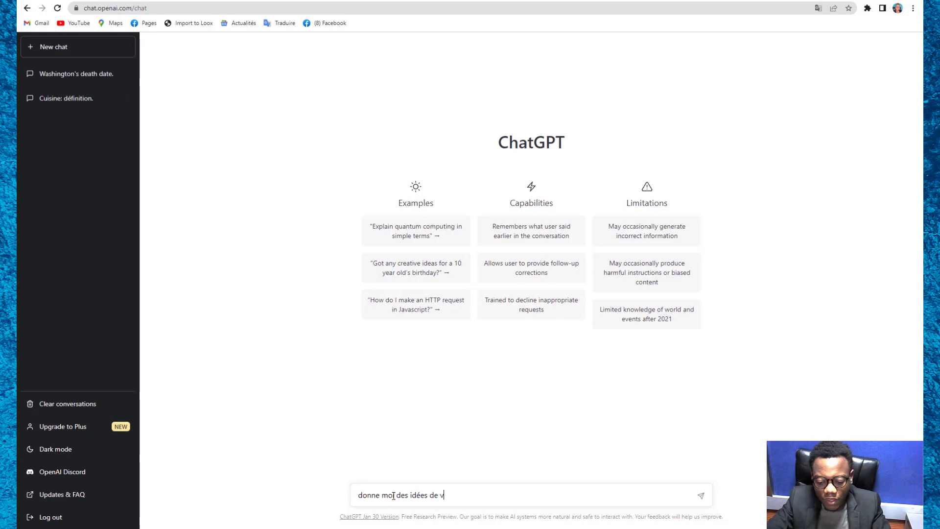
{"action": "type", "text": "id"}
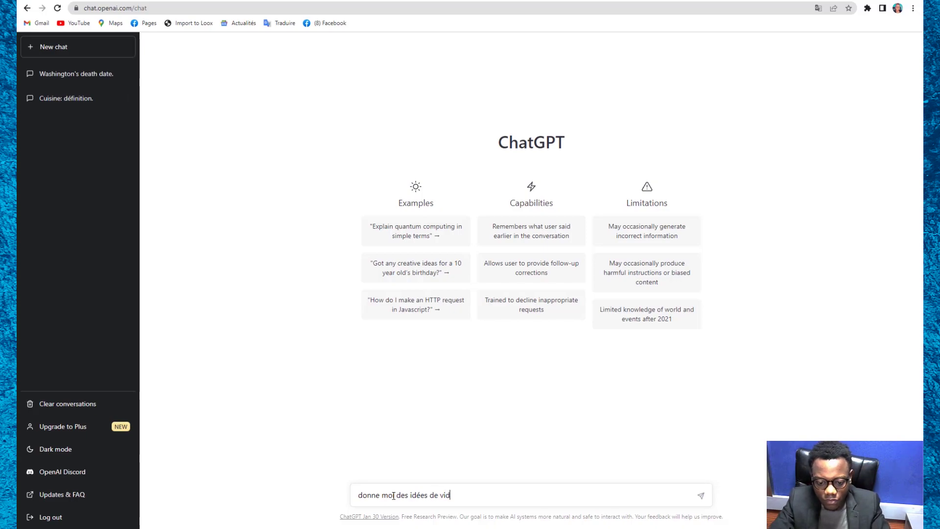
{"action": "type", "text": "éos "}
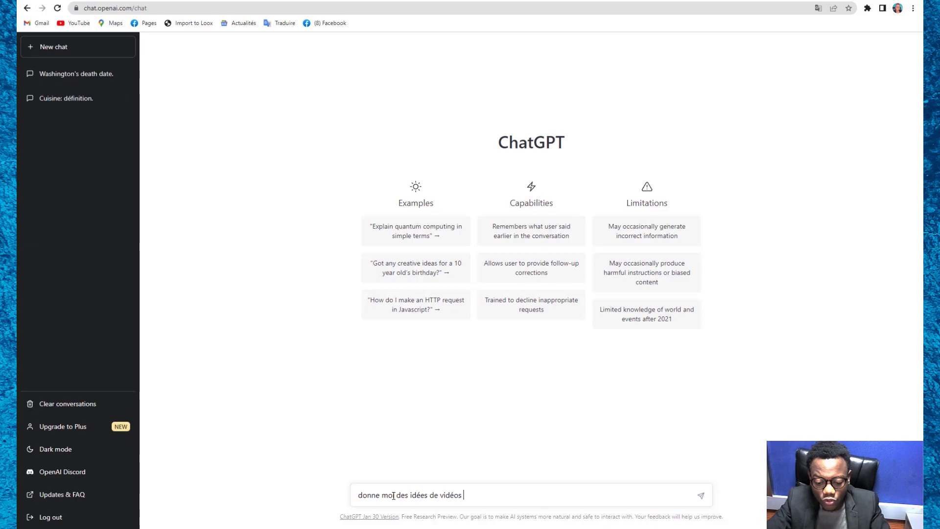
{"action": "type", "text": "youtu"}
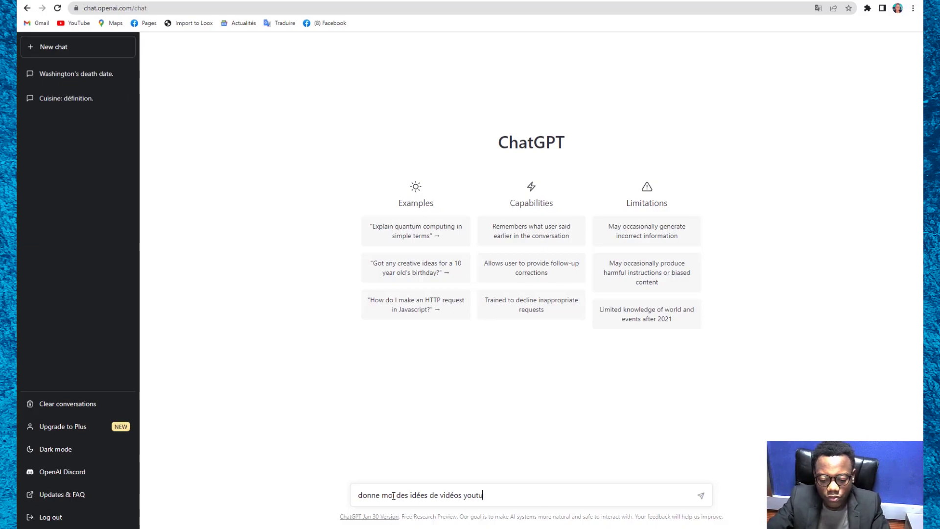
{"action": "type", "text": "be pou"}
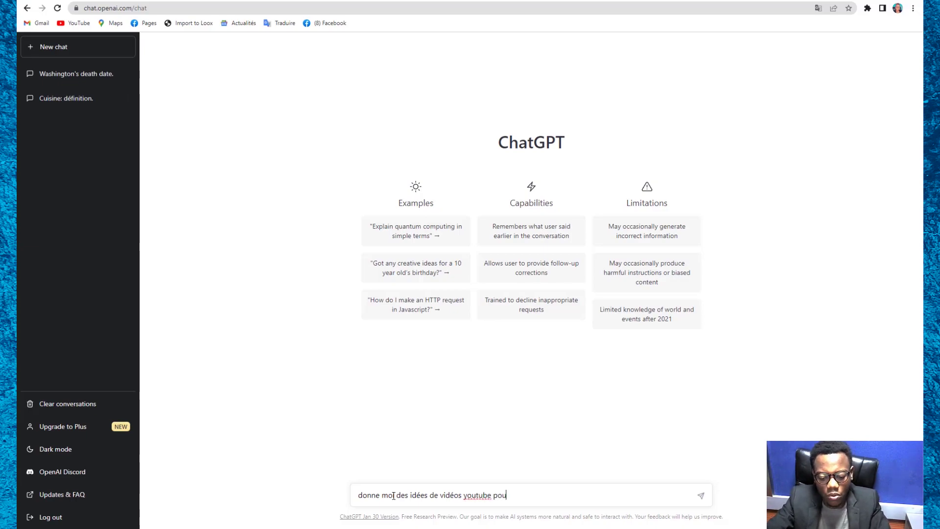
{"action": "type", "text": "r gagn"}
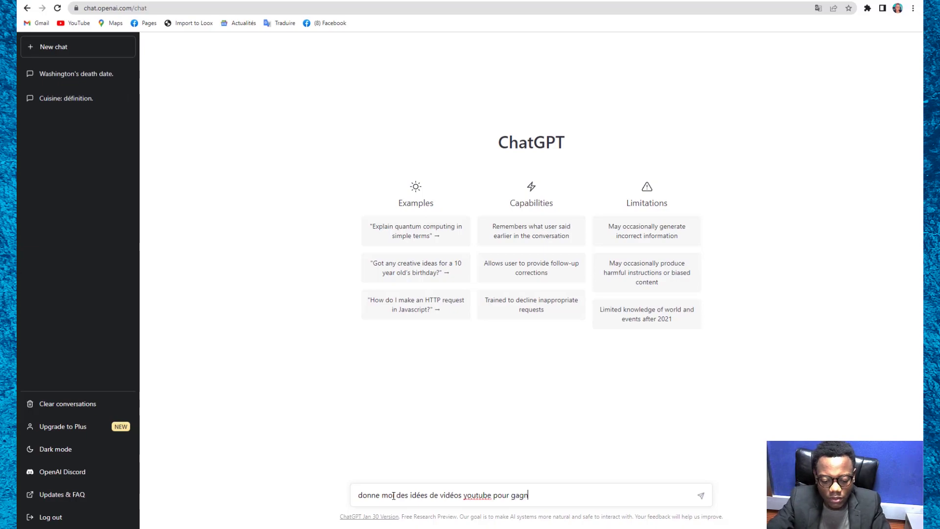
{"action": "type", "text": "er plkus"}
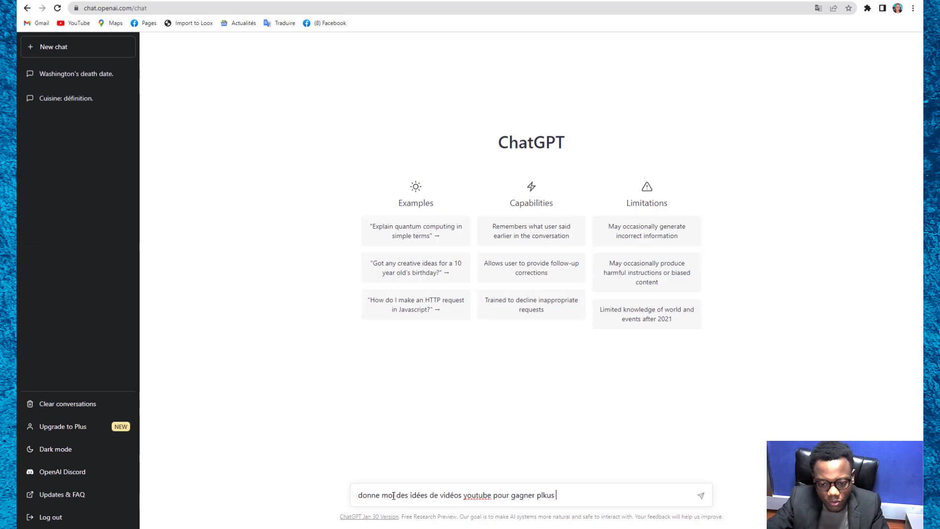
{"action": "key", "text": "BackSpace"}
{"action": "key", "text": "BackSpace"}
{"action": "key", "text": "BackSpace"}
{"action": "key", "text": "BackSpace"}
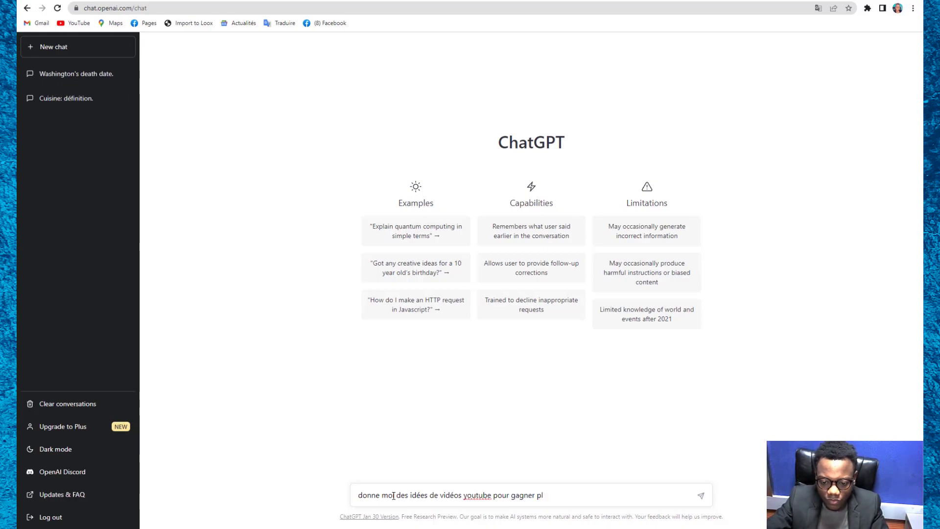
{"action": "type", "text": "us "}
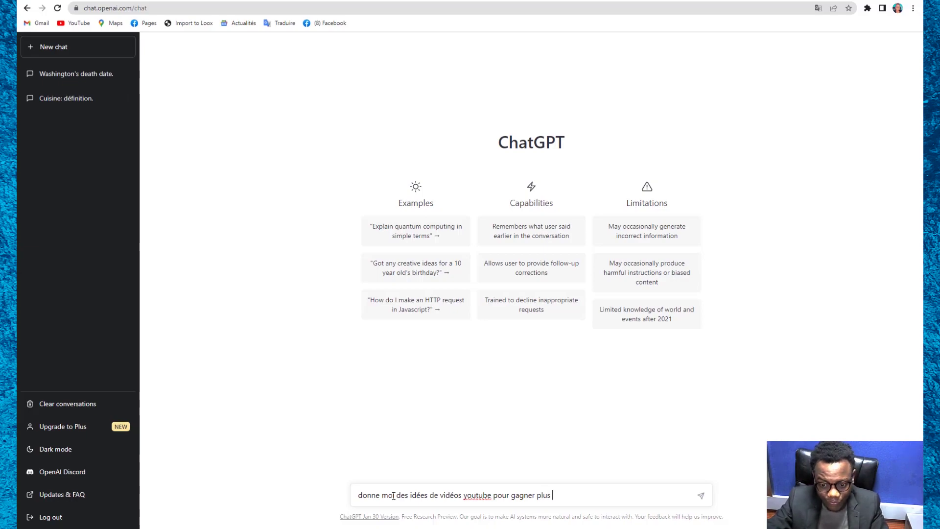
{"action": "type", "text": "d'argent"}
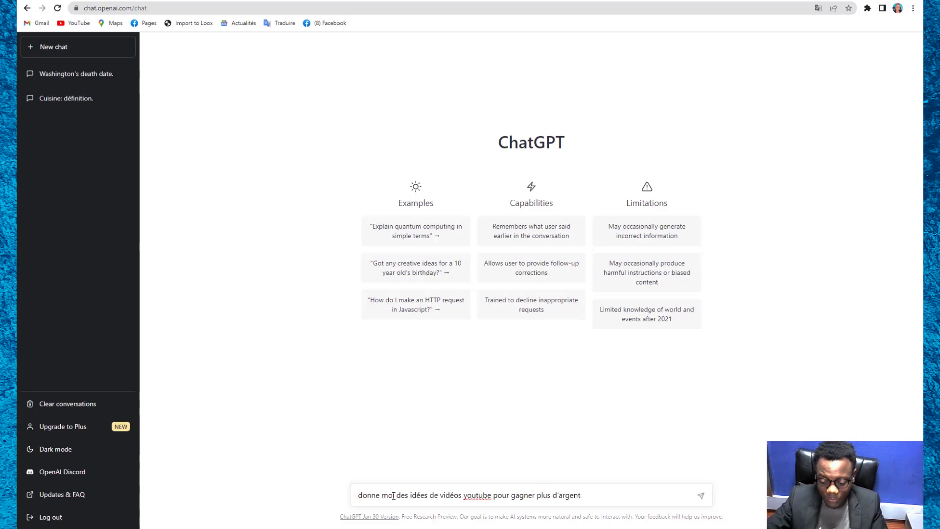
{"action": "key", "text": "Return"}
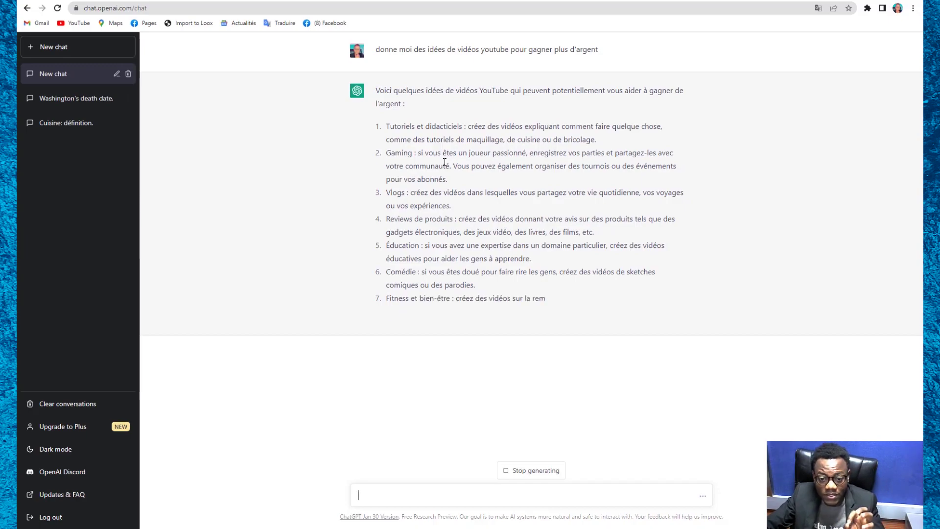
Send the follow-up prompt "Trouve moi deux idées de plus" in the YouTube video ideas chat
{"action": "left_click", "coordinate": [436, 494]}
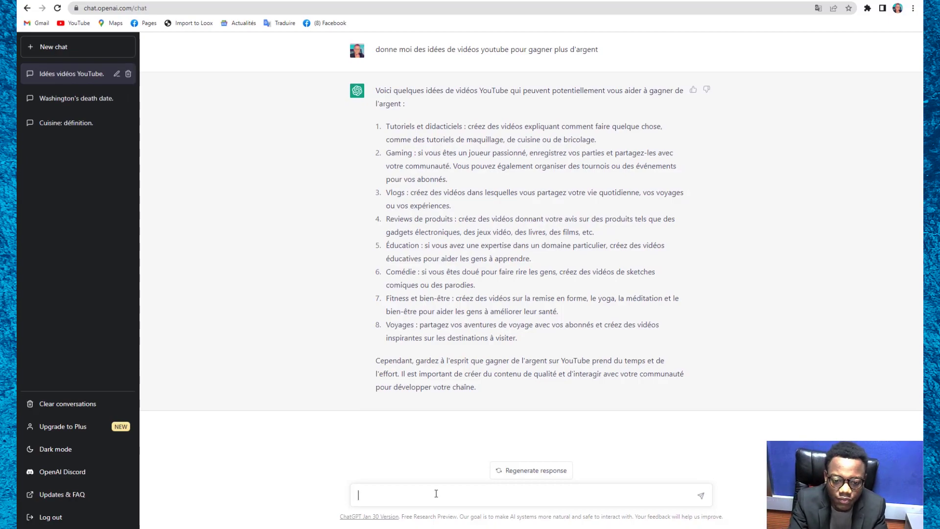
{"action": "type", "text": "Trou"}
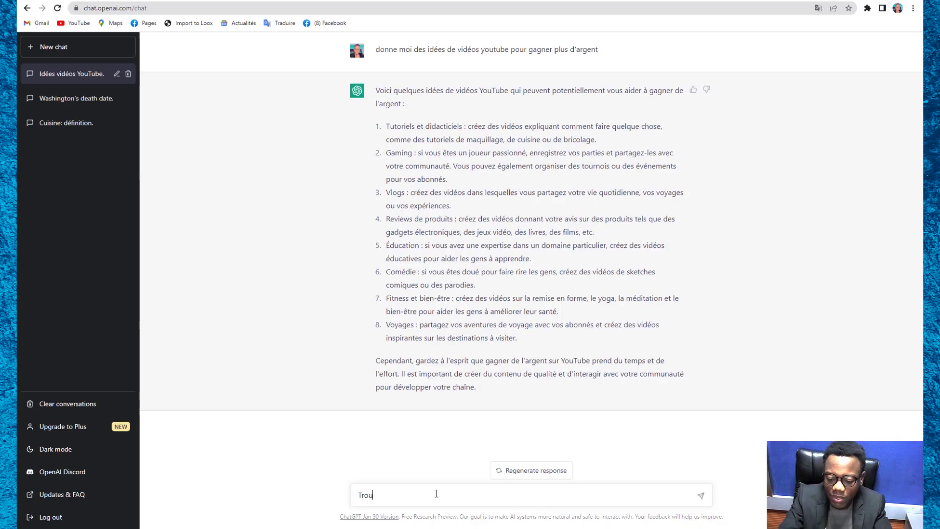
{"action": "type", "text": "ve moi"}
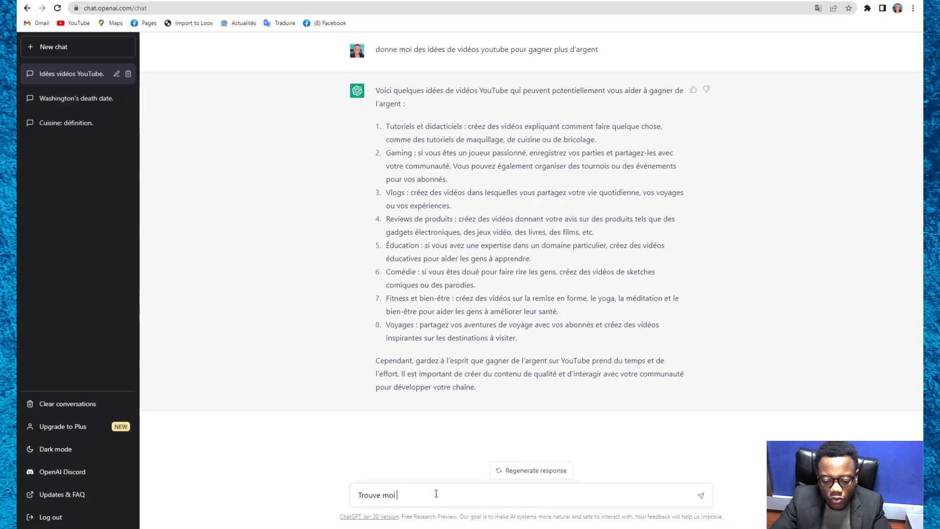
{"action": "type", "text": " deux idées"}
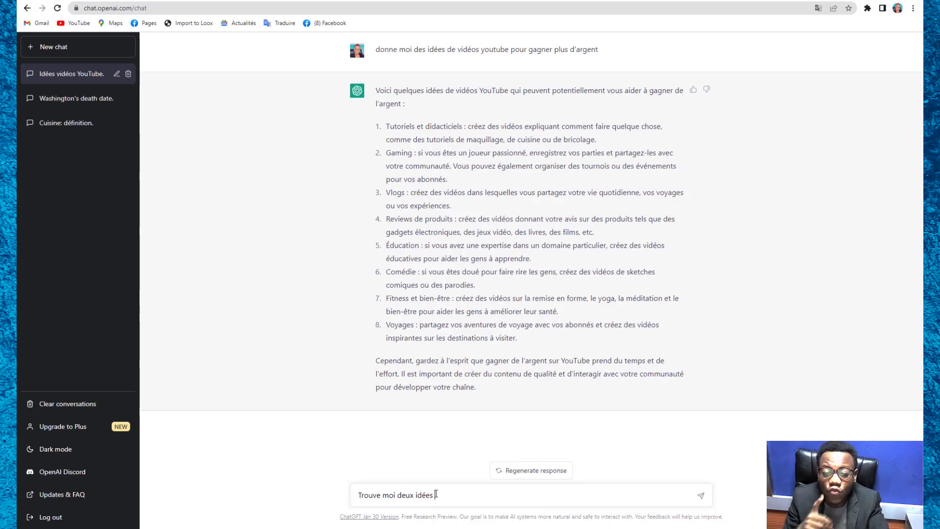
{"action": "type", "text": "de po"}
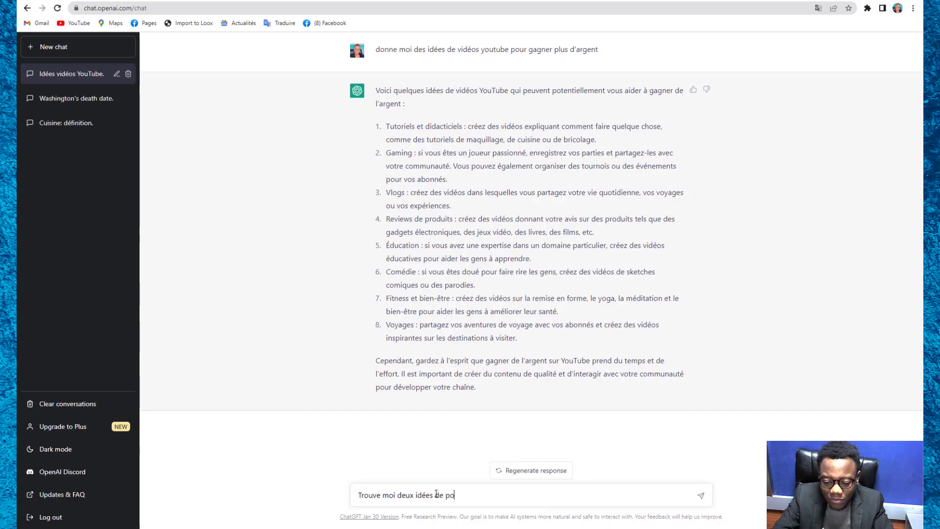
{"action": "key", "text": "BackSpace"}
{"action": "type", "text": "lus"}
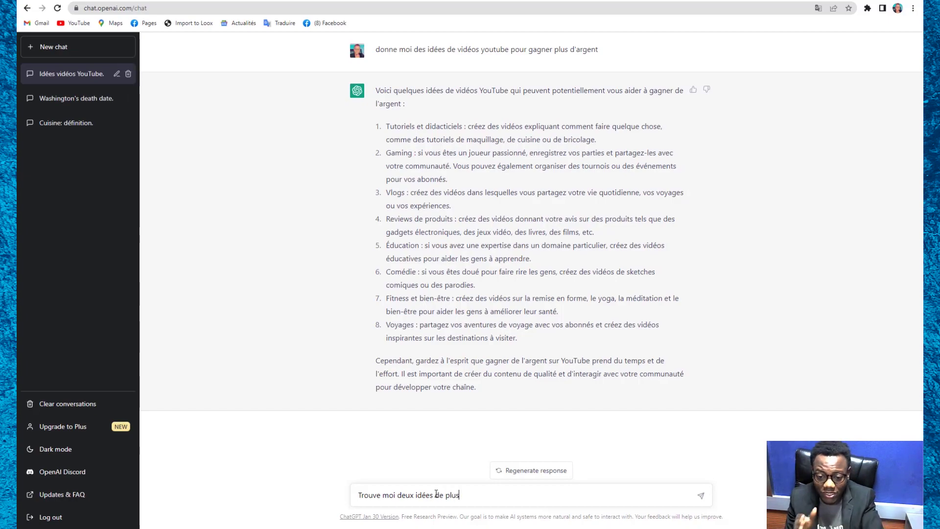
{"action": "key", "text": "Return"}
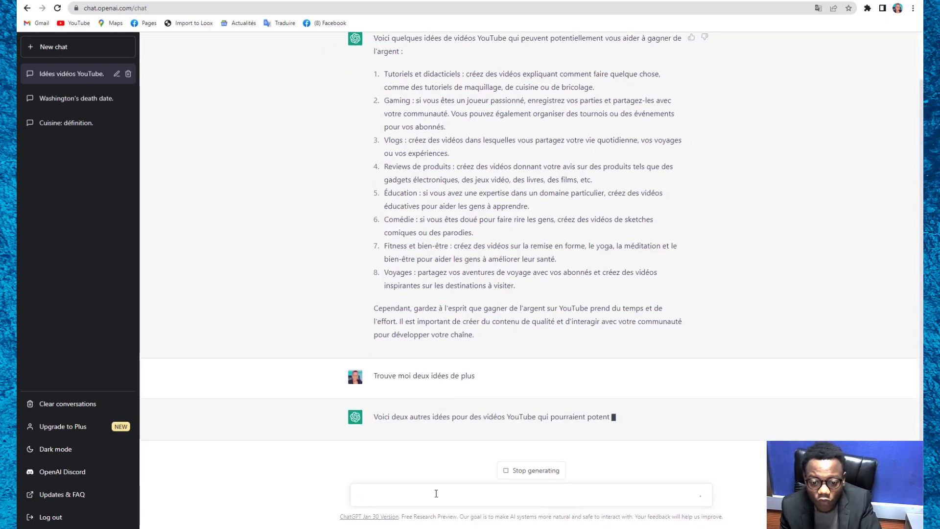
Review the original list of YouTube video ideas and the additional music and pets ideas in the follow-up answer
{"action": "scroll", "coordinate": [589, 255], "scroll_direction": "up", "scroll_amount": 1}
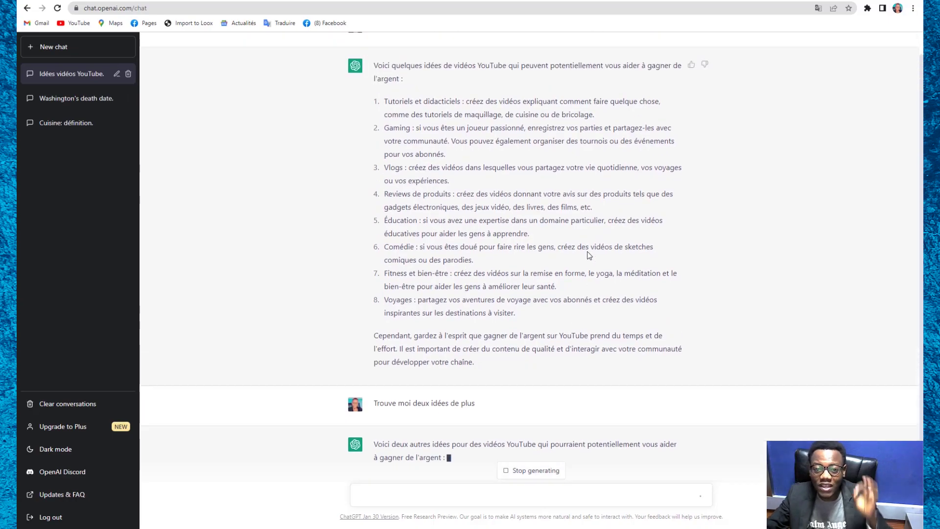
{"action": "scroll", "coordinate": [589, 254], "scroll_direction": "up", "scroll_amount": 1}
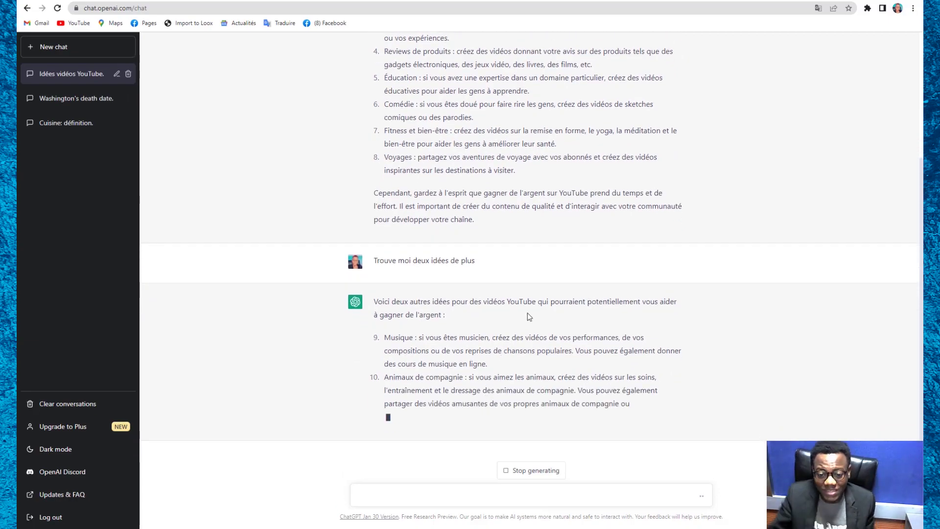
{"action": "scroll", "coordinate": [577, 281], "scroll_direction": "up", "scroll_amount": 3}
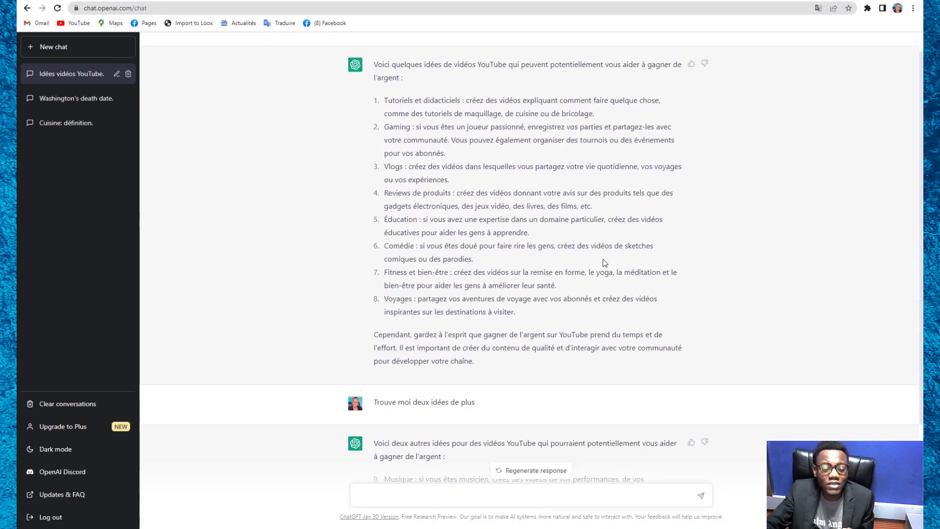
{"action": "scroll", "coordinate": [599, 263], "scroll_direction": "up", "scroll_amount": 1}
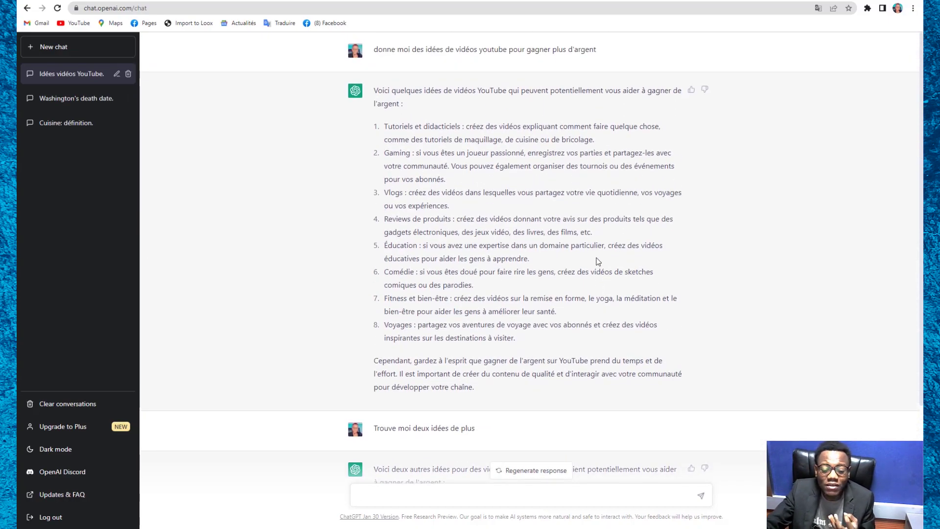
{"action": "scroll", "coordinate": [599, 262], "scroll_direction": "down", "scroll_amount": 2}
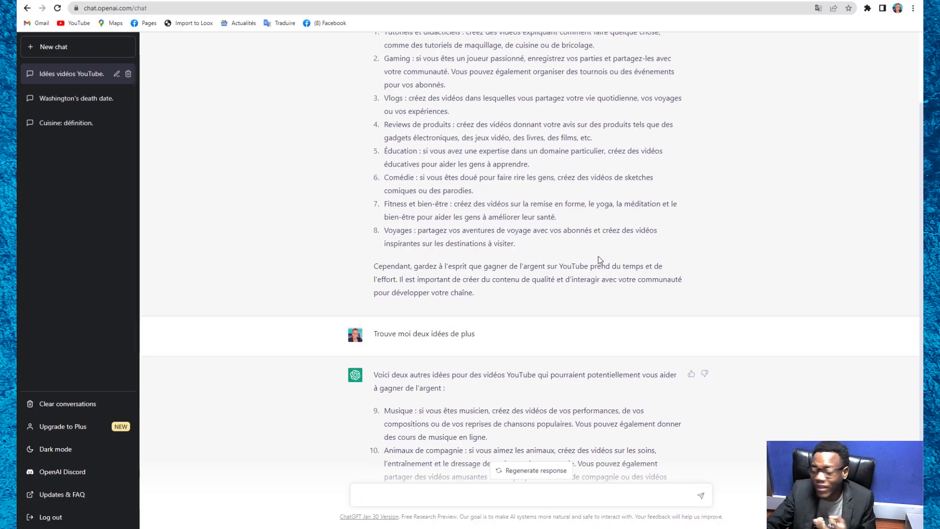
{"action": "scroll", "coordinate": [598, 259], "scroll_direction": "up", "scroll_amount": 2}
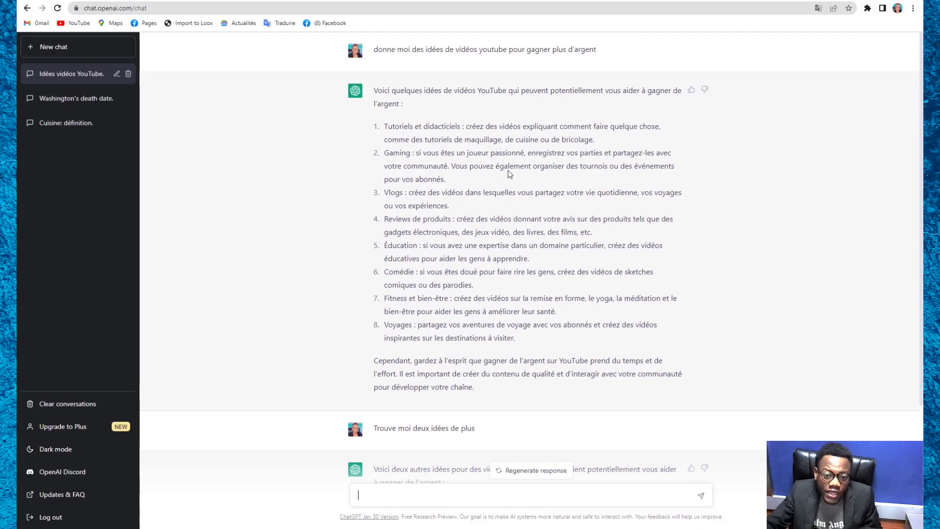
{"action": "scroll", "coordinate": [558, 313], "scroll_direction": "down", "scroll_amount": 3}
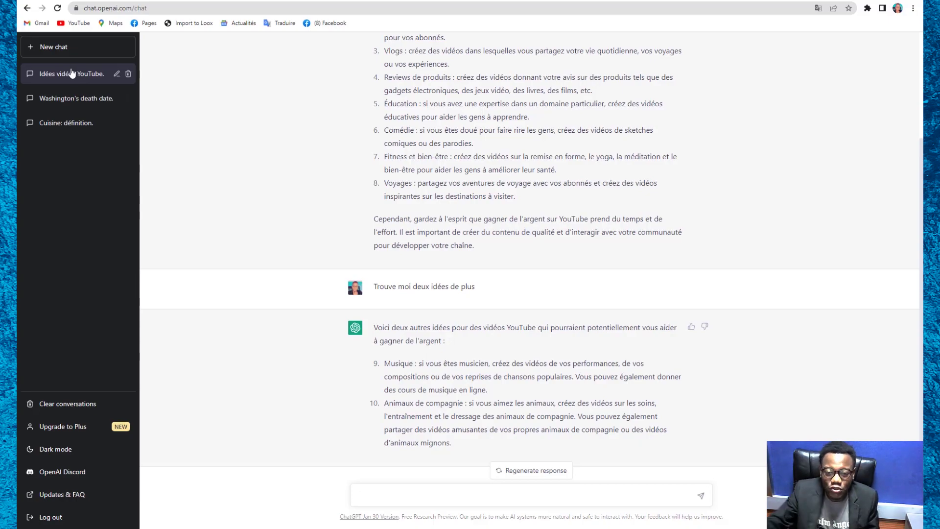
{"action": "scroll", "coordinate": [373, 204], "scroll_direction": "up", "scroll_amount": 3}
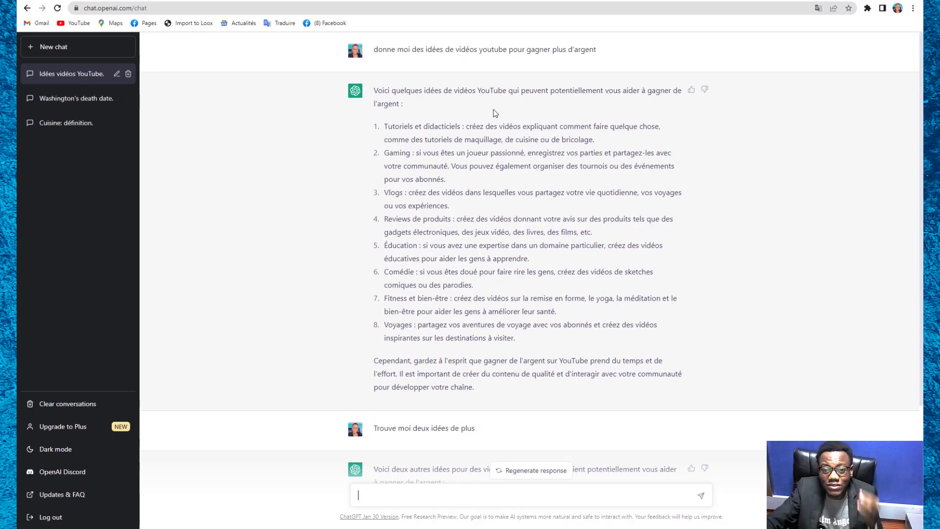
{"action": "scroll", "coordinate": [472, 162], "scroll_direction": "down", "scroll_amount": 3}
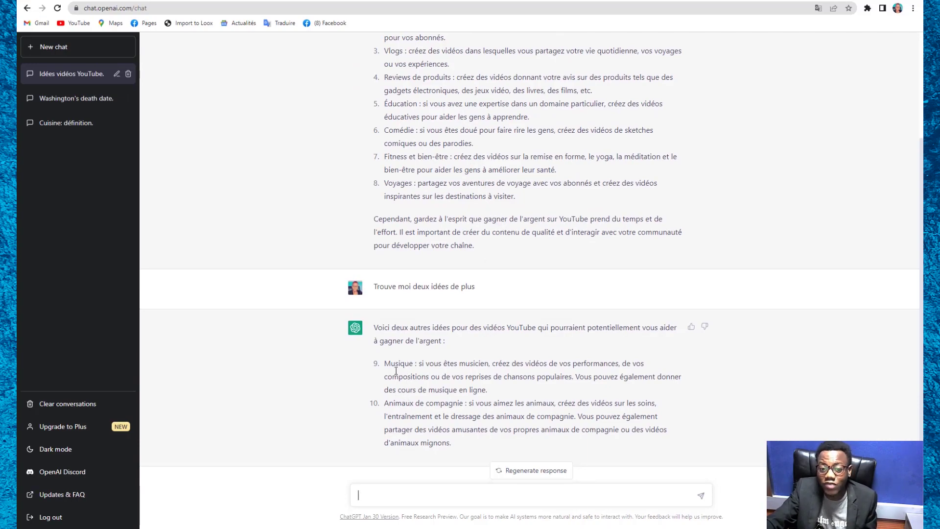
{"action": "left_click_drag", "start_coordinate": [390, 364], "coordinate": [384, 363]}
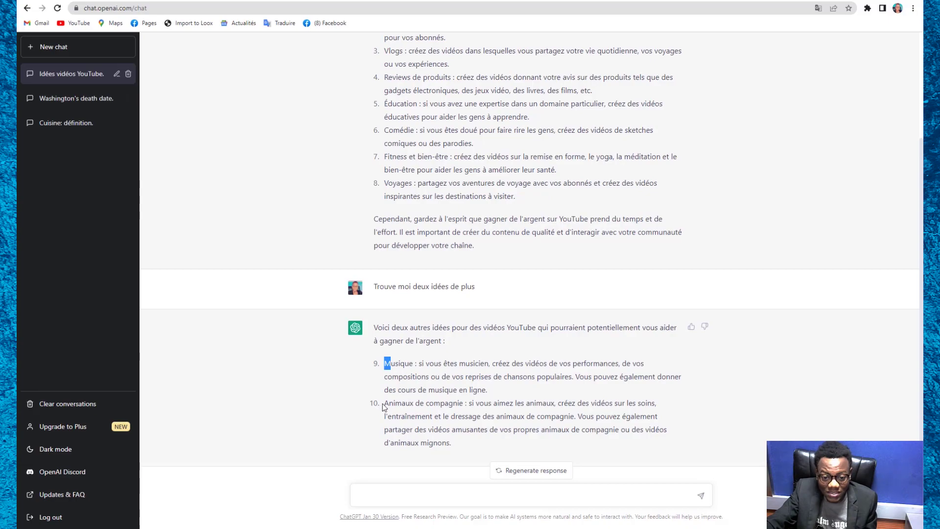
{"action": "left_click_drag", "start_coordinate": [384, 402], "coordinate": [438, 414]}
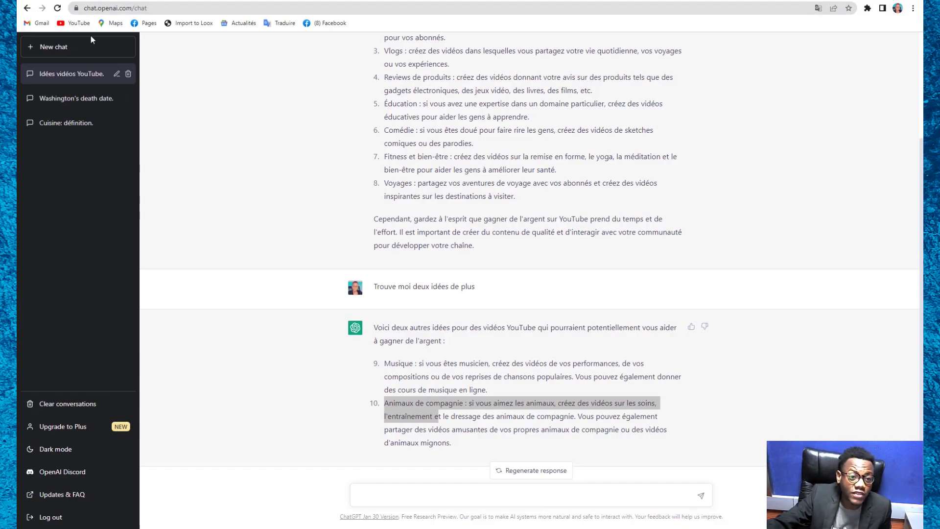
Delete the three saved chats on Washington's death date, the cuisine definition and the YouTube video ideas
{"action": "left_click", "coordinate": [76, 98]}
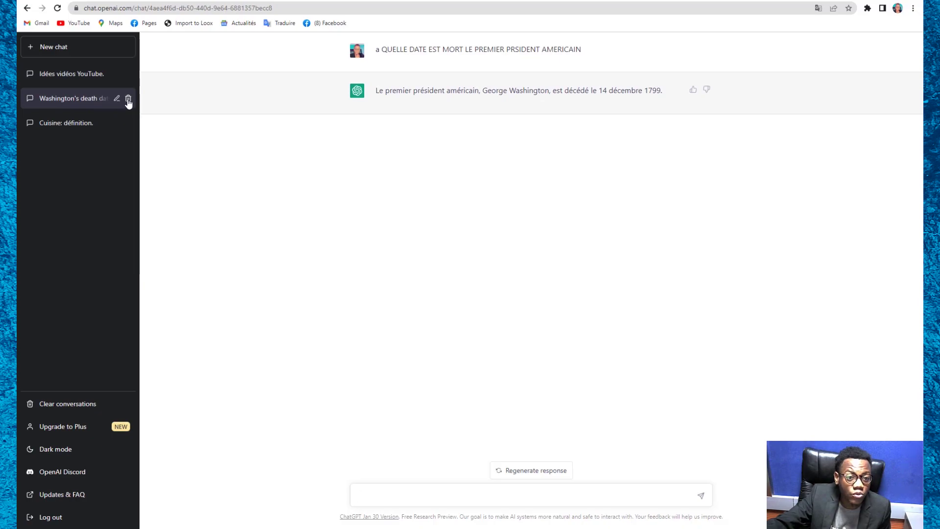
{"action": "left_click", "coordinate": [128, 99]}
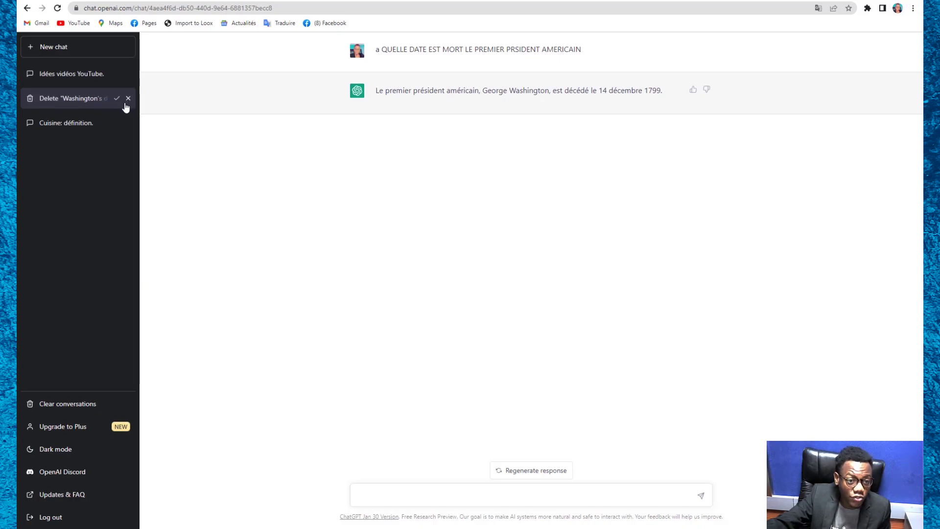
{"action": "left_click", "coordinate": [116, 99]}
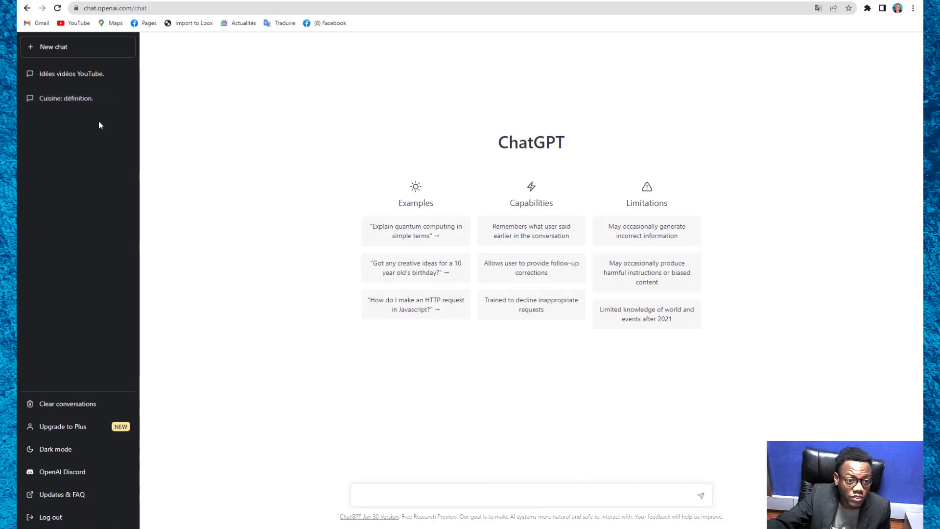
{"action": "left_click", "coordinate": [100, 104]}
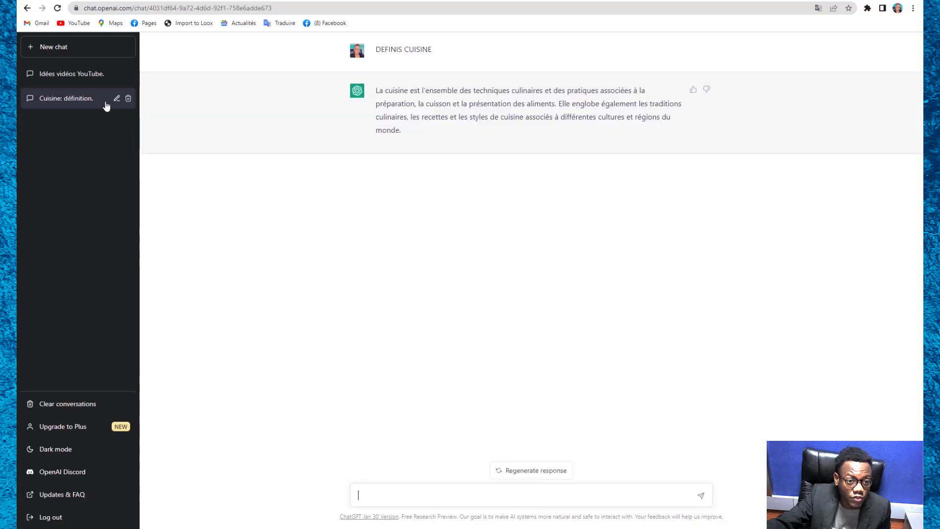
{"action": "left_click", "coordinate": [128, 99]}
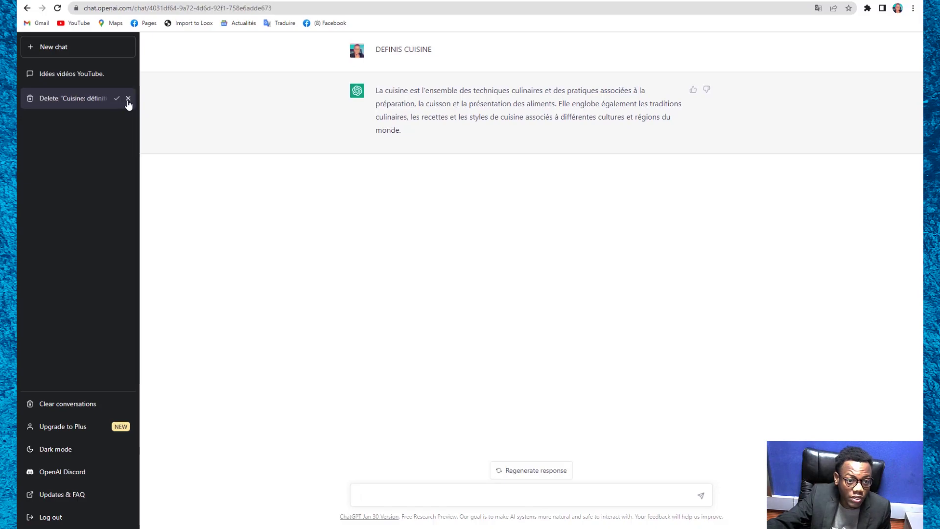
{"action": "left_click", "coordinate": [116, 99]}
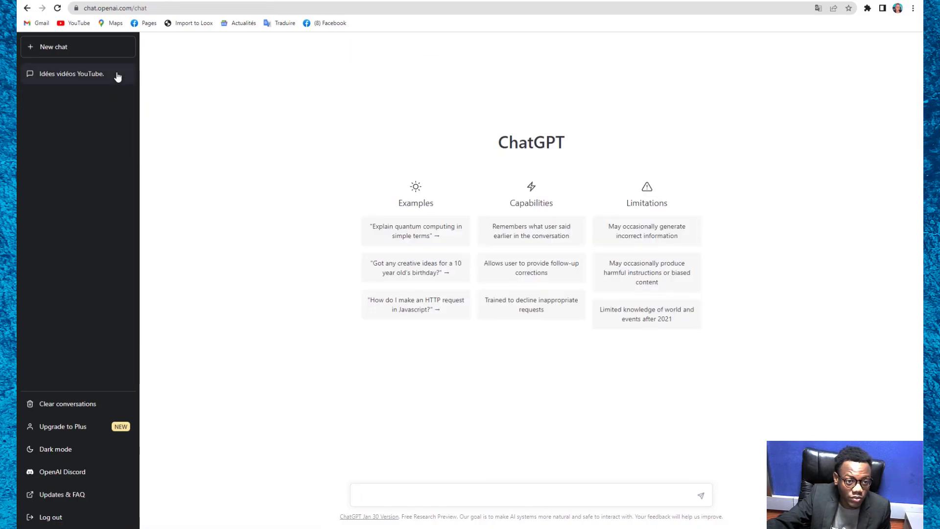
{"action": "left_click", "coordinate": [115, 77]}
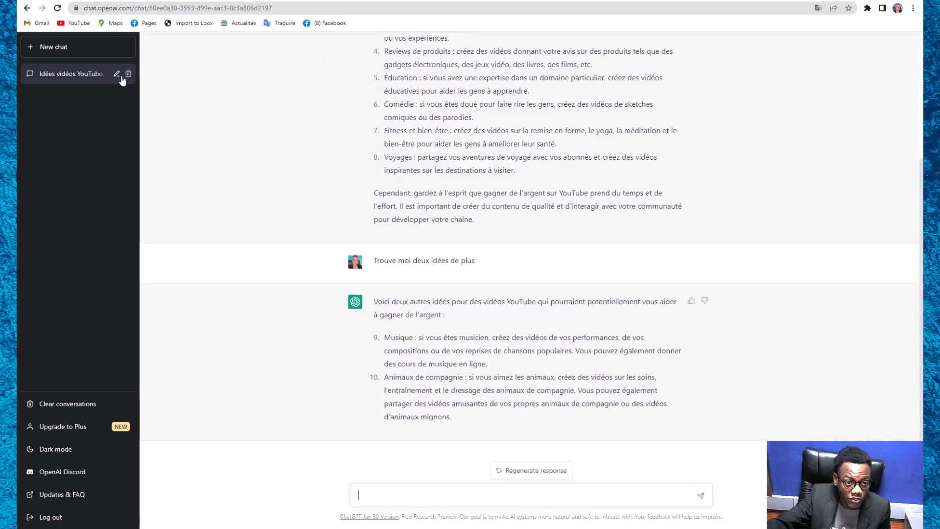
{"action": "left_click", "coordinate": [128, 74]}
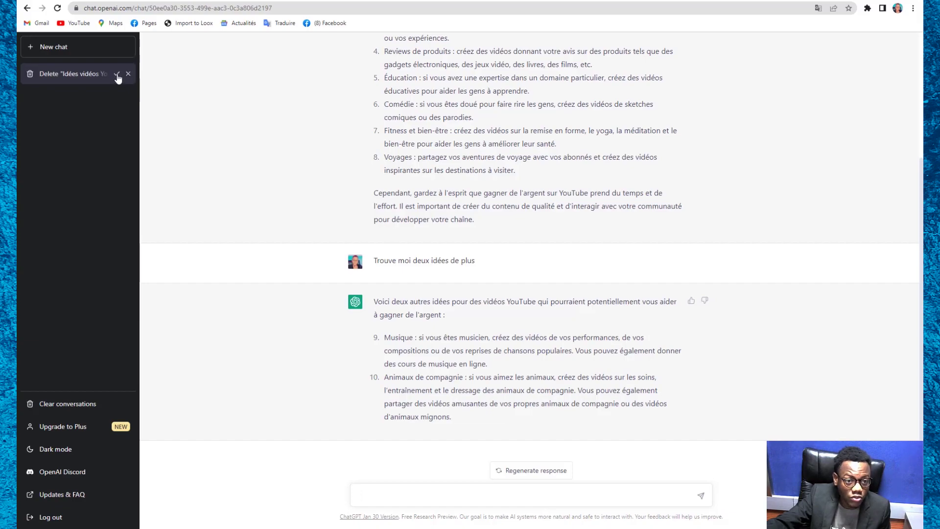
{"action": "left_click", "coordinate": [116, 74]}
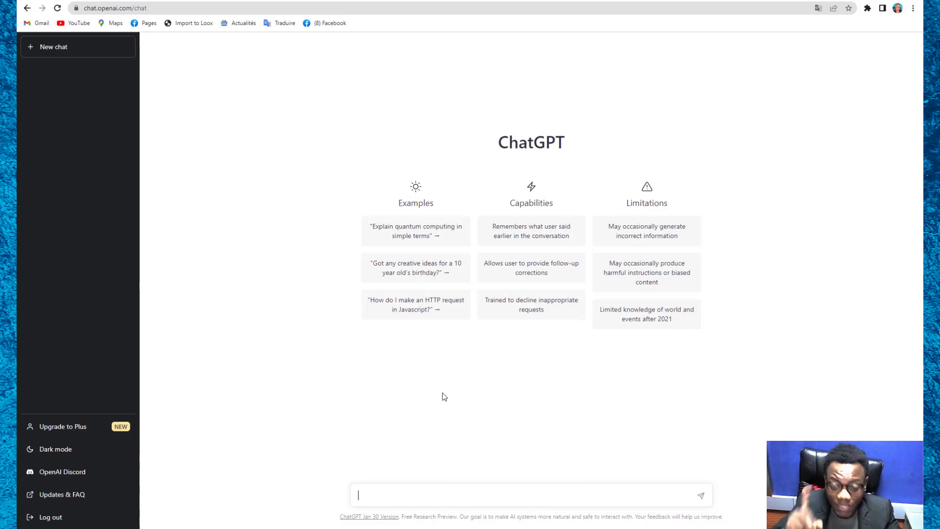
Send a French prompt starting "Crée moi un Email de prospection à Mon client", adding the client's first name and "qui a restaurant"
{"action": "type", "text": "E"}
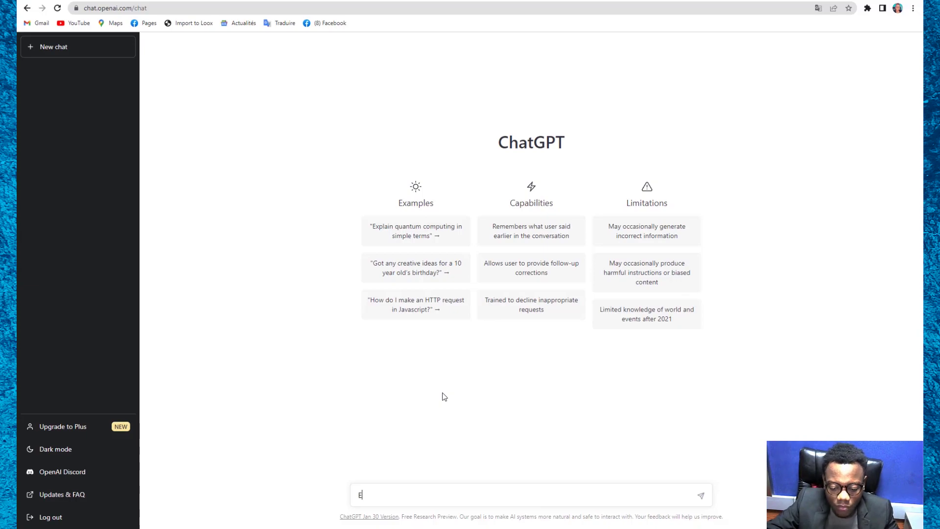
{"action": "type", "text": "C"}
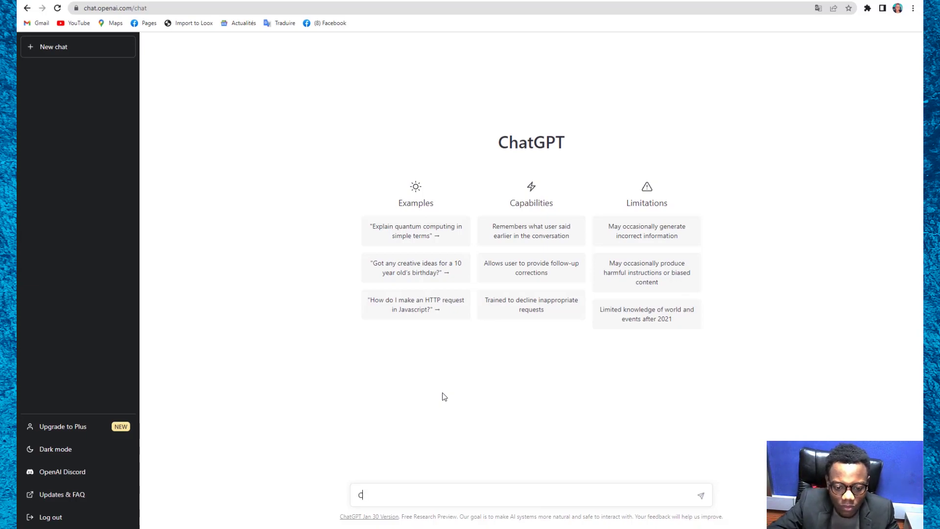
{"action": "type", "text": "rée"}
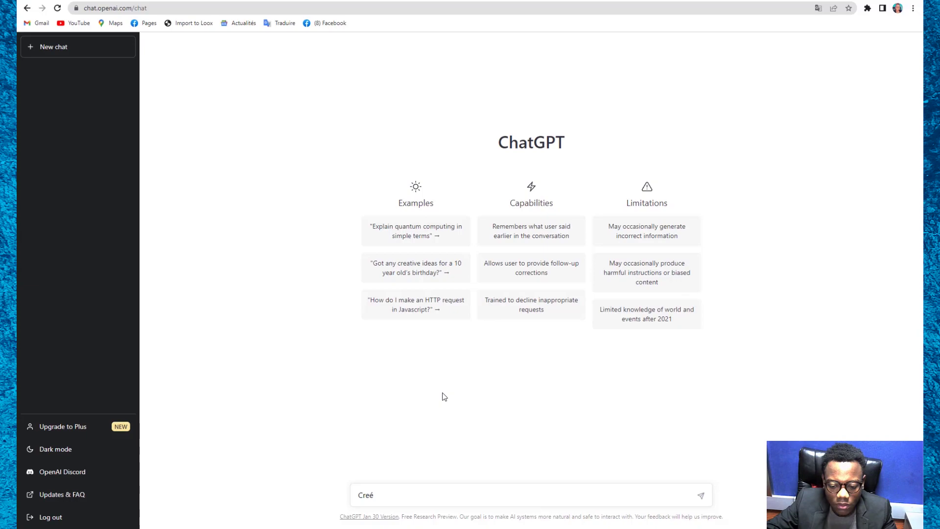
{"action": "key", "text": "BackSpace"}
{"action": "key", "text": "BackSpace"}
{"action": "type", "text": "ée"}
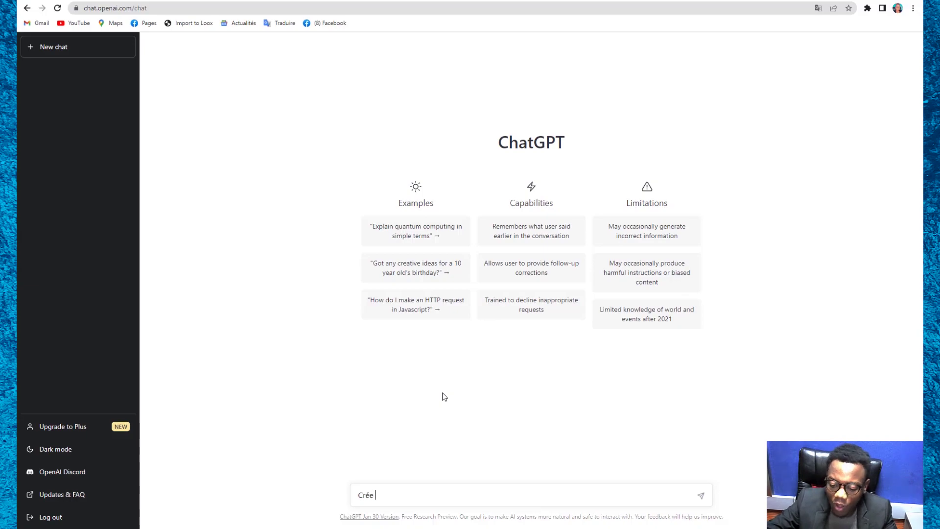
{"action": "type", "text": " moi un "}
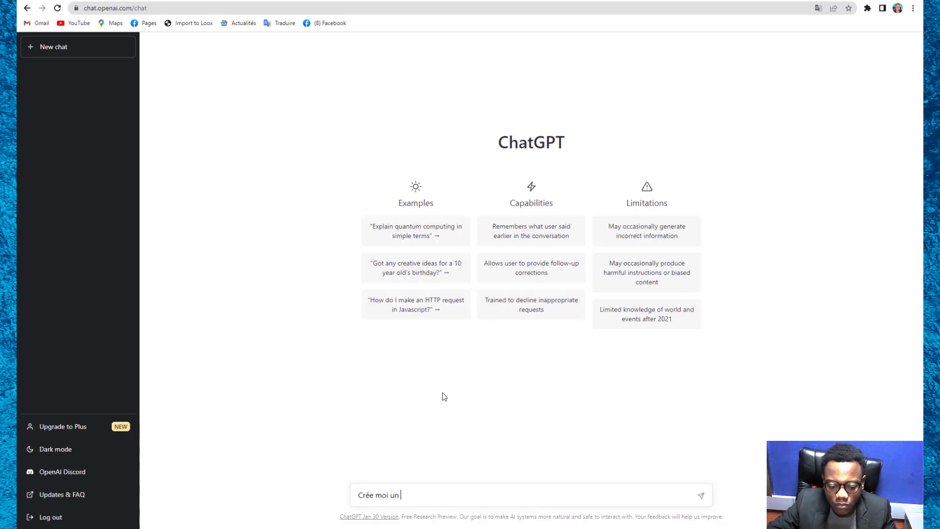
{"action": "type", "text": "Email"}
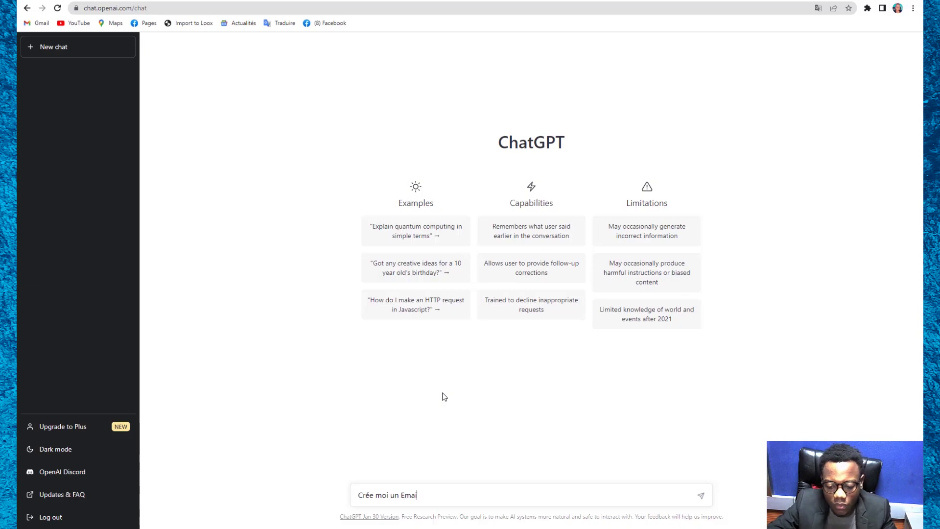
{"action": "type", "text": " de "}
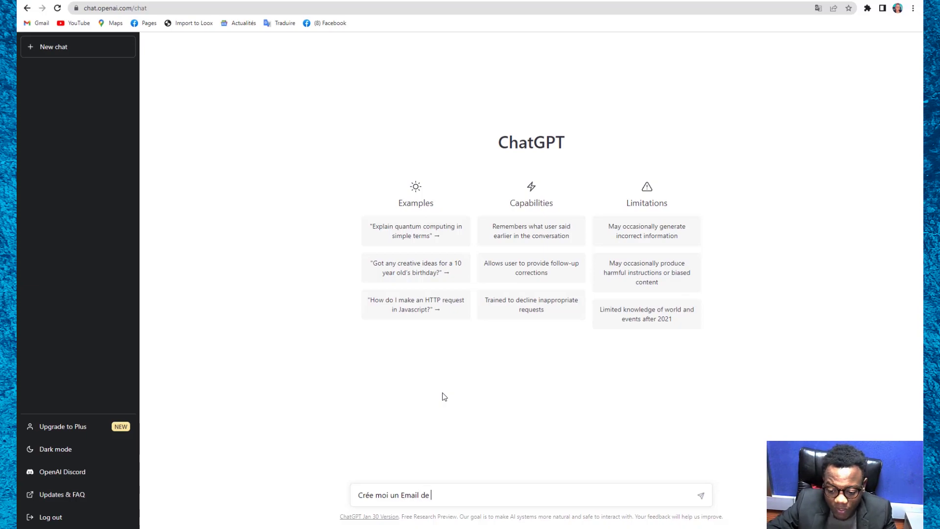
{"action": "type", "text": "prospec"}
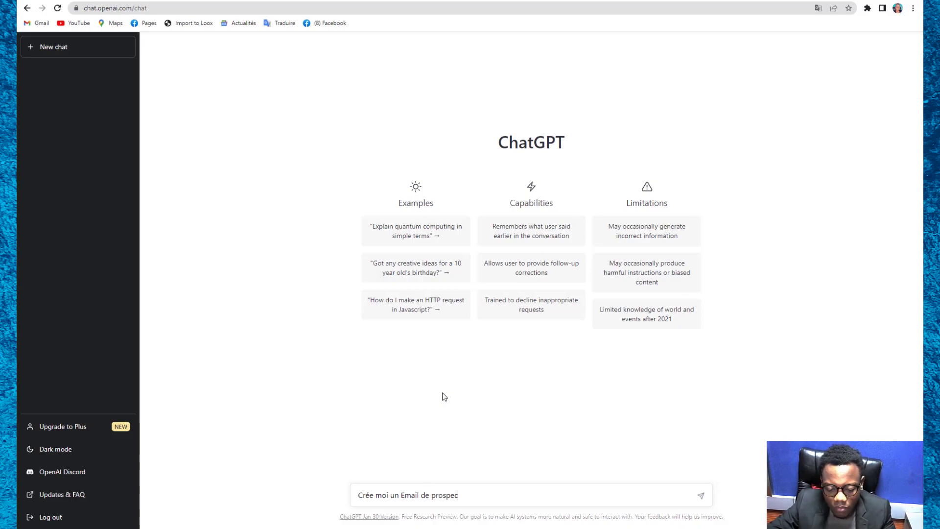
{"action": "type", "text": "tion à"}
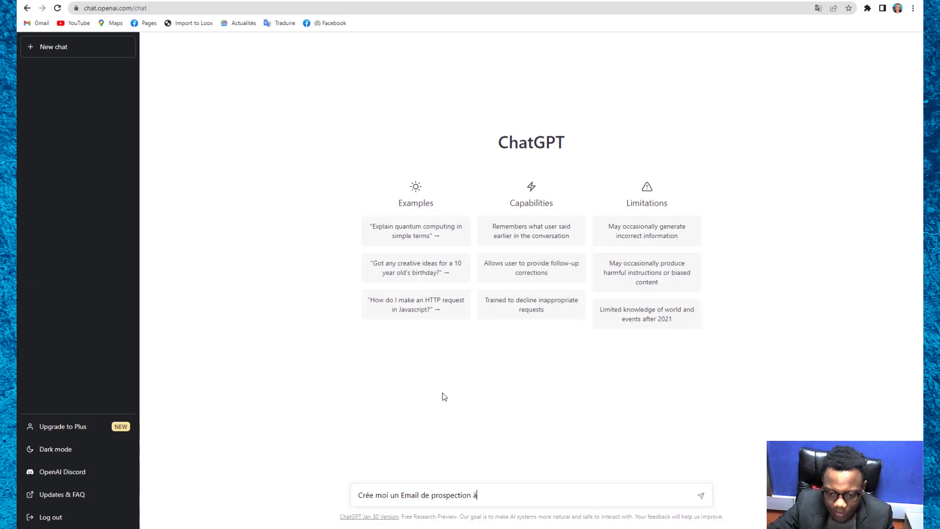
{"action": "type", "text": " M"}
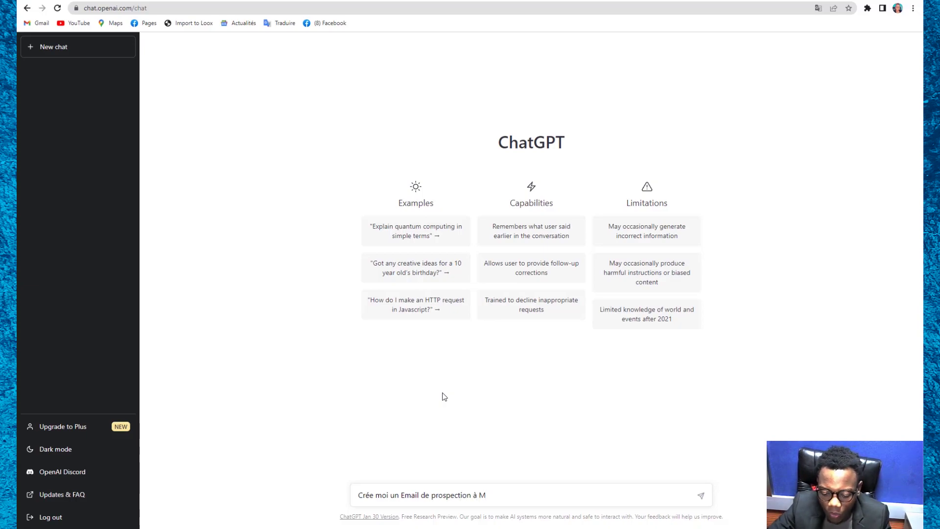
{"action": "type", "text": "on clieznt"}
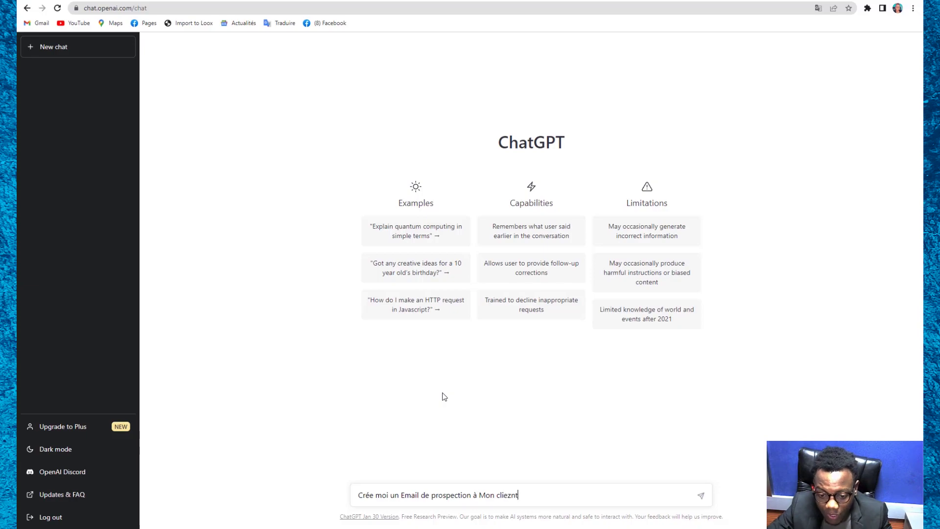
{"action": "key", "text": "BackSpace"}
{"action": "key", "text": "BackSpace"}
{"action": "key", "text": "BackSpace"}
{"action": "key", "text": "BackSpace"}
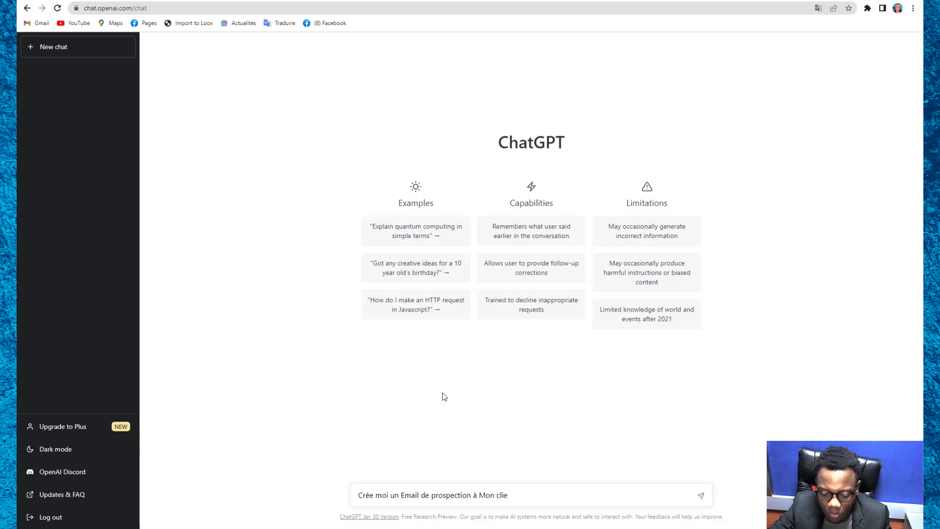
{"action": "type", "text": "nt "}
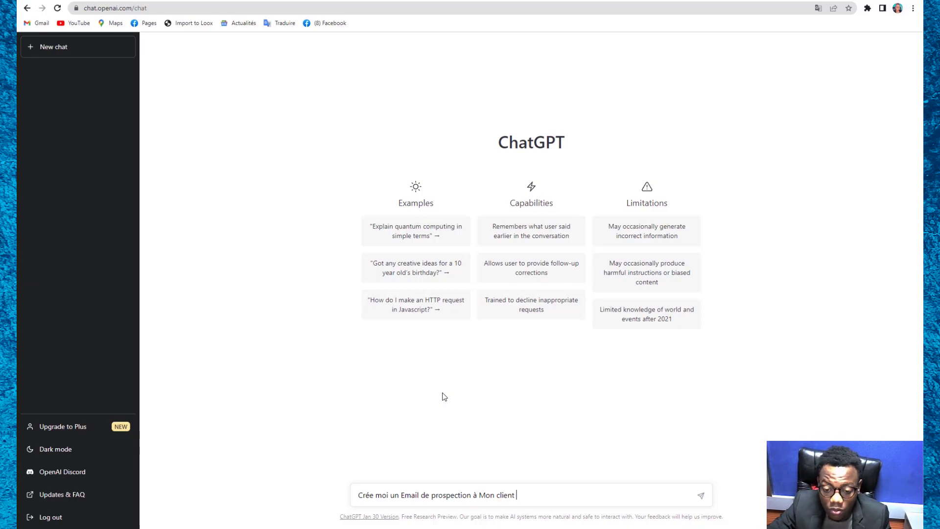
{"action": "type", "text": "Tony "}
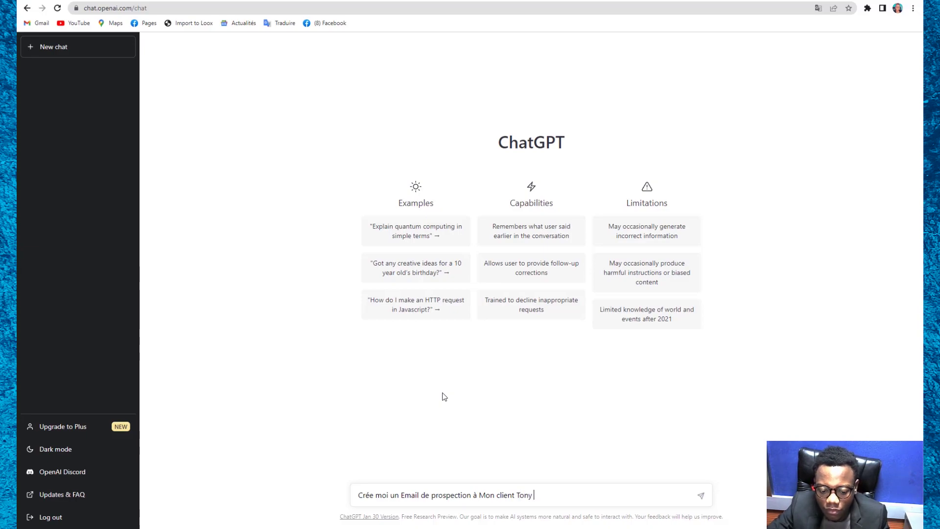
{"action": "type", "text": "qui es"}
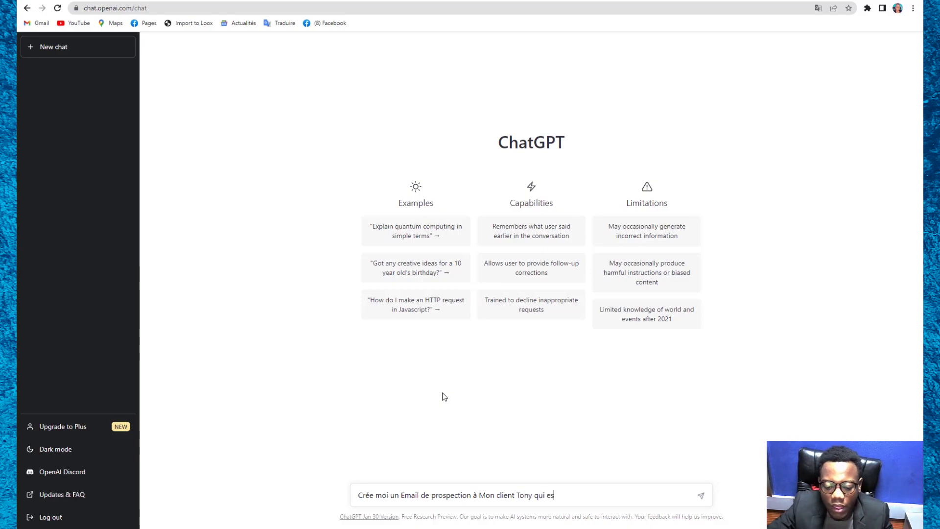
{"action": "key", "text": "BackSpace"}
{"action": "key", "text": "BackSpace"}
{"action": "type", "text": "a "}
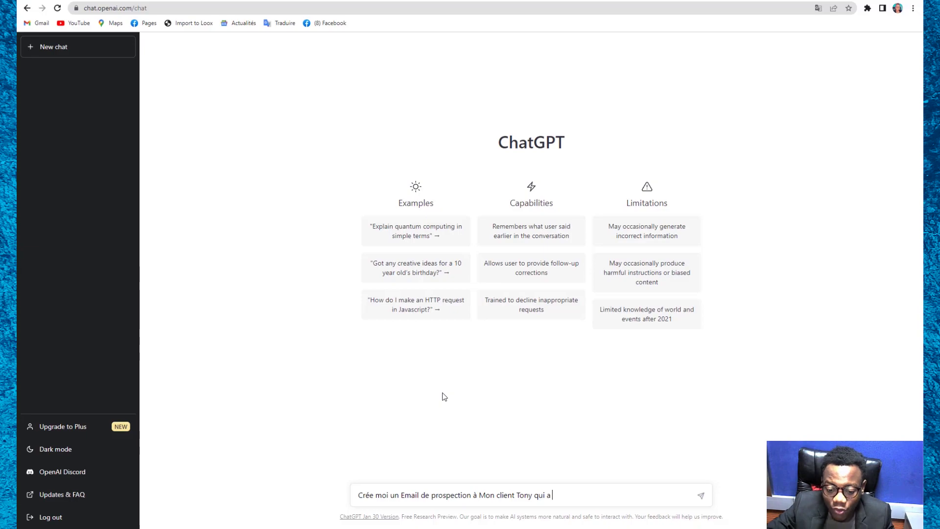
{"action": "type", "text": "restau"}
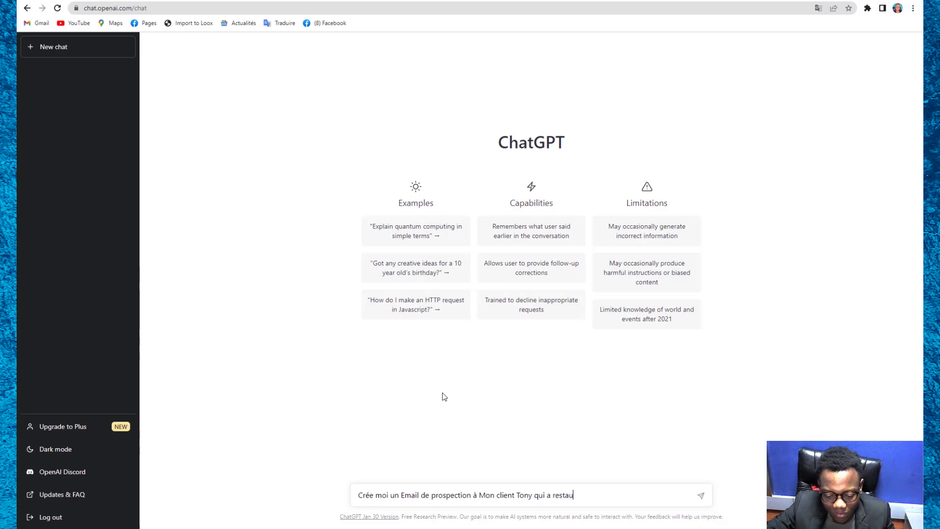
{"action": "type", "text": "rant"}
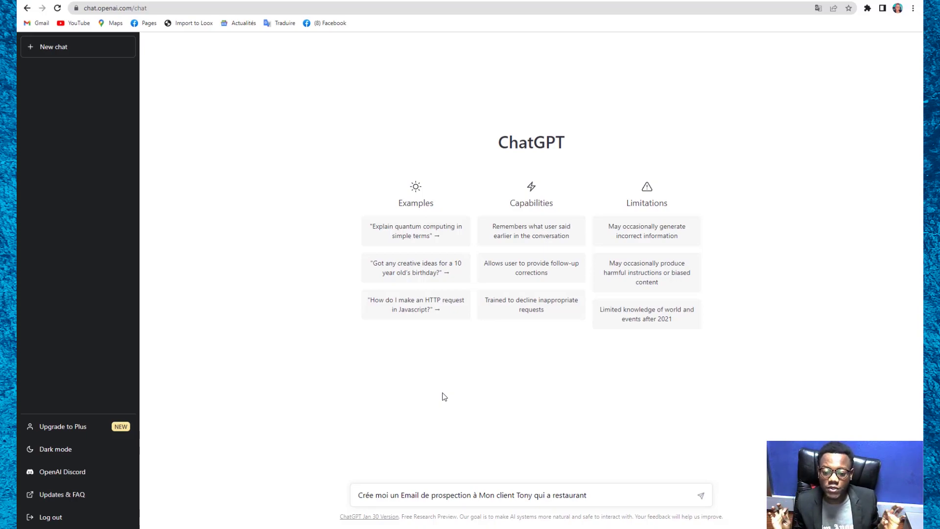
{"action": "key", "text": "Return"}
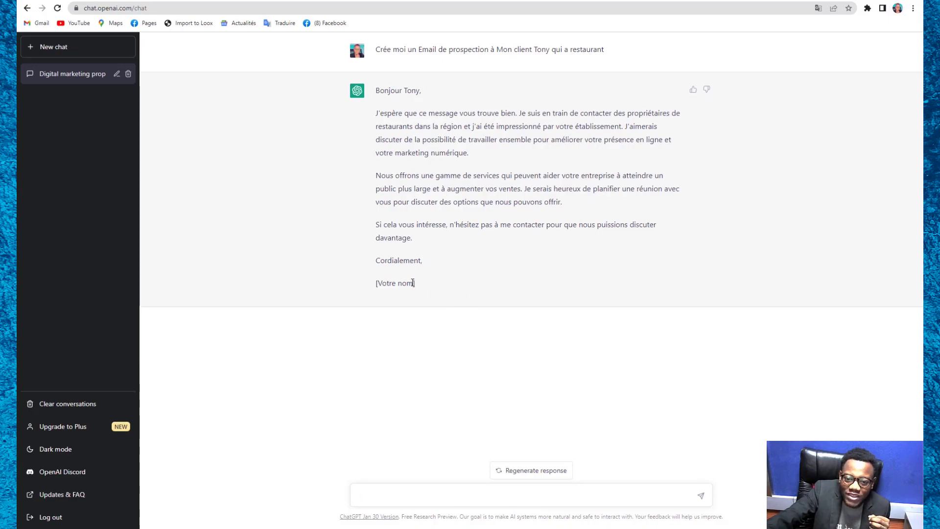
Copy the full generated prospecting email, from the greeting through the "[Votre nom]" signature placeholder
{"action": "left_click_drag", "start_coordinate": [413, 283], "coordinate": [380, 278]}
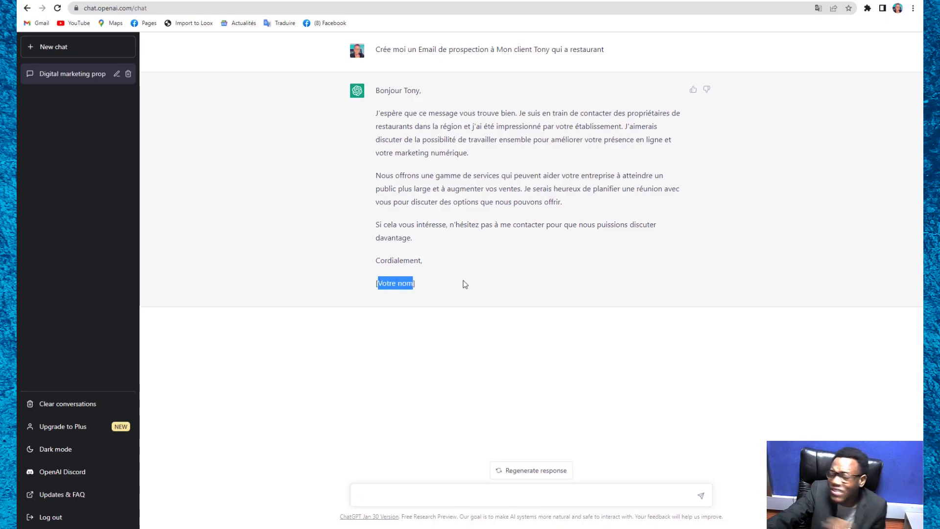
{"action": "left_click_drag", "start_coordinate": [375, 90], "coordinate": [502, 307]}
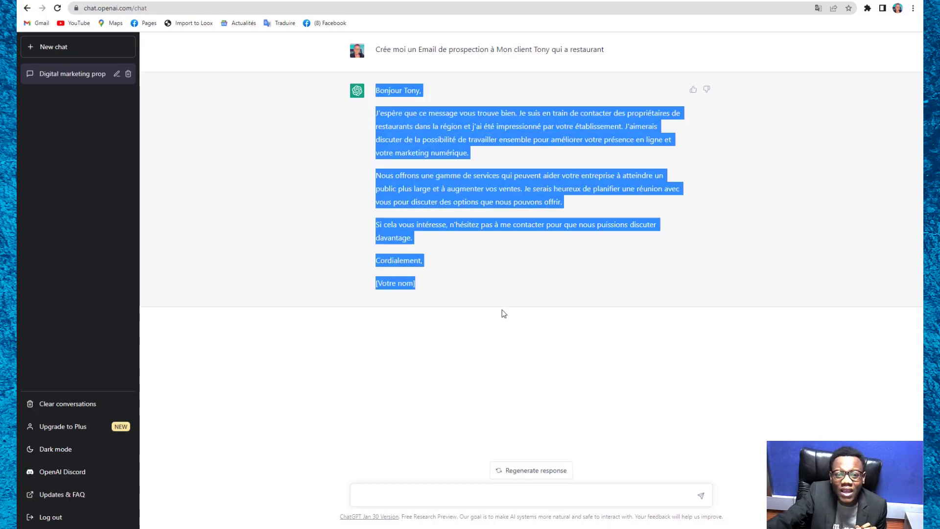
{"action": "right_click", "coordinate": [489, 188]}
{"action": "left_click", "coordinate": [500, 196]}
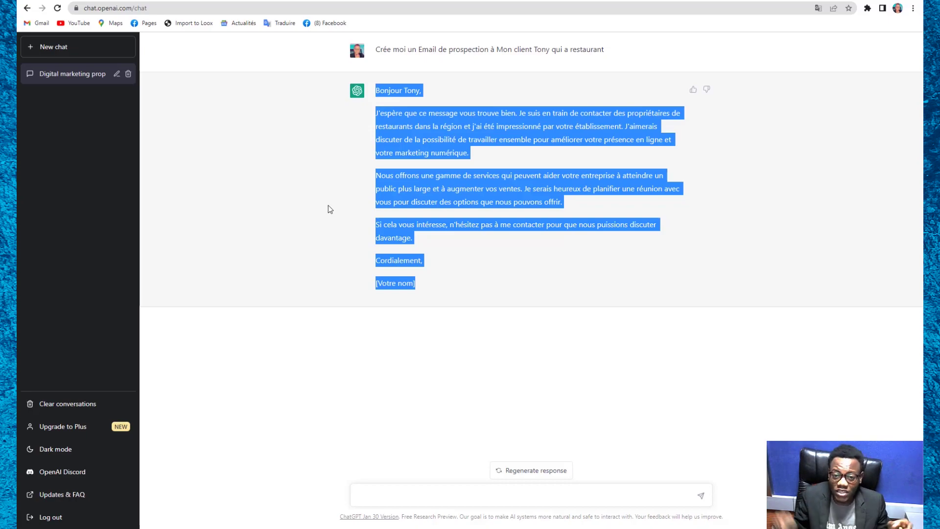
{"action": "left_click", "coordinate": [288, 181]}
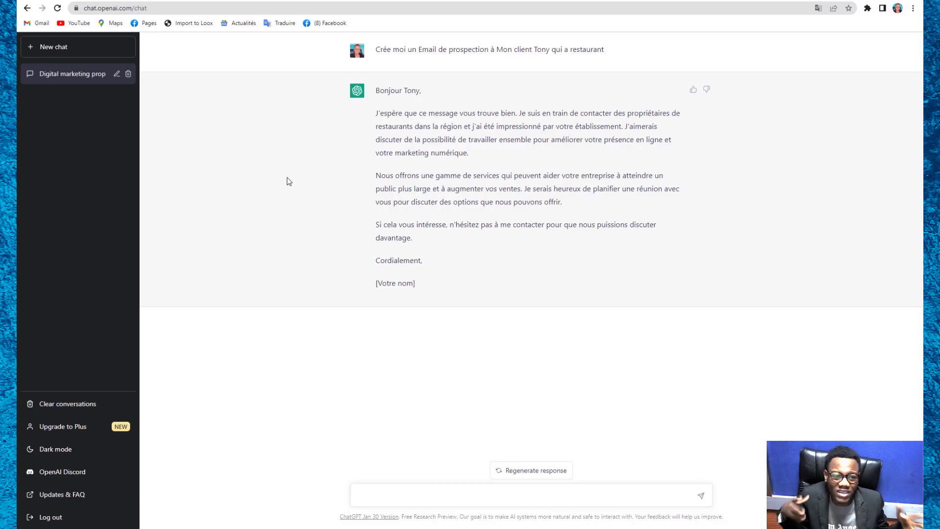
Start a new chat and send the prompt "Trouve moi un nom pour mon agence de SMMA"
{"action": "left_click", "coordinate": [56, 53]}
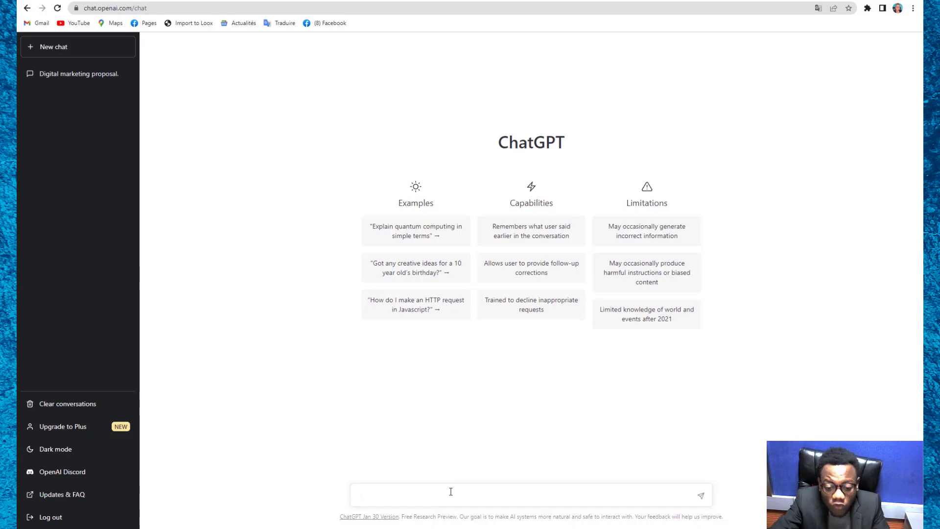
{"action": "type", "text": "Trouve"}
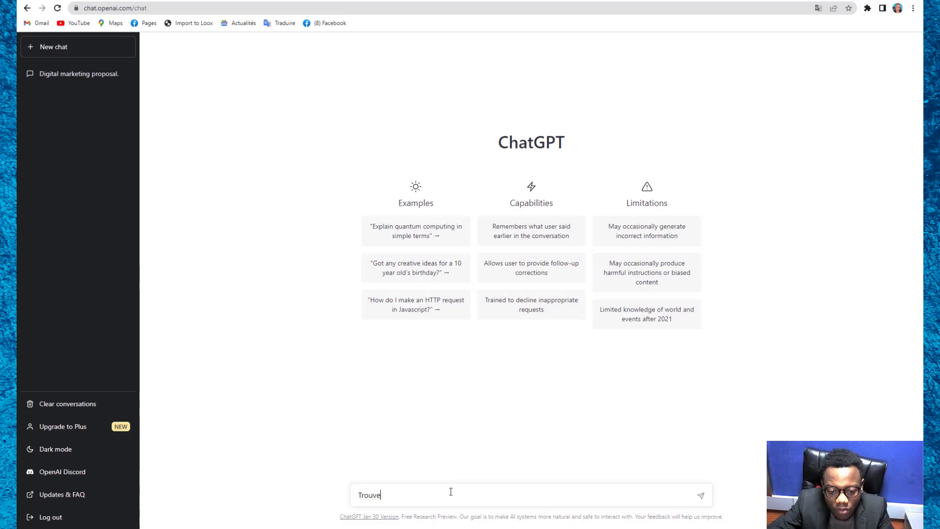
{"action": "type", "text": " moi un"}
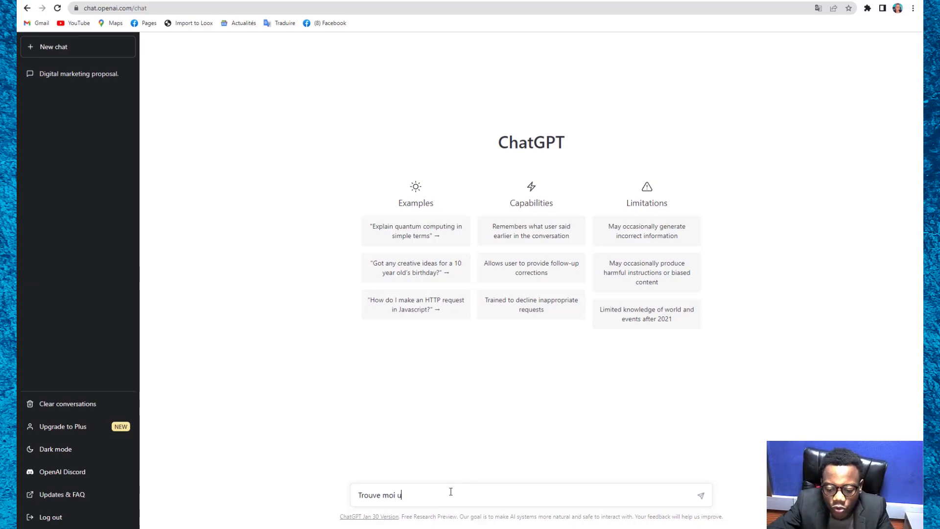
{"action": "type", "text": "m "}
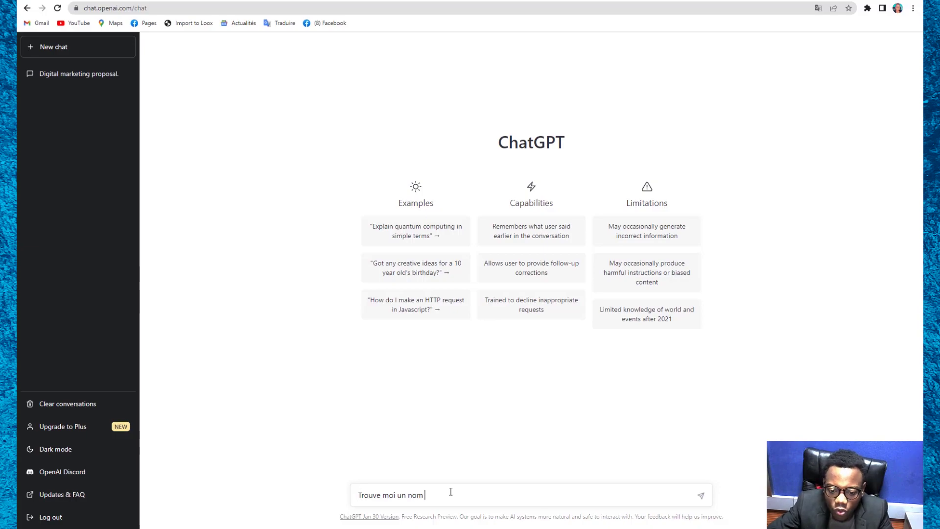
{"action": "type", "text": "pour mon"}
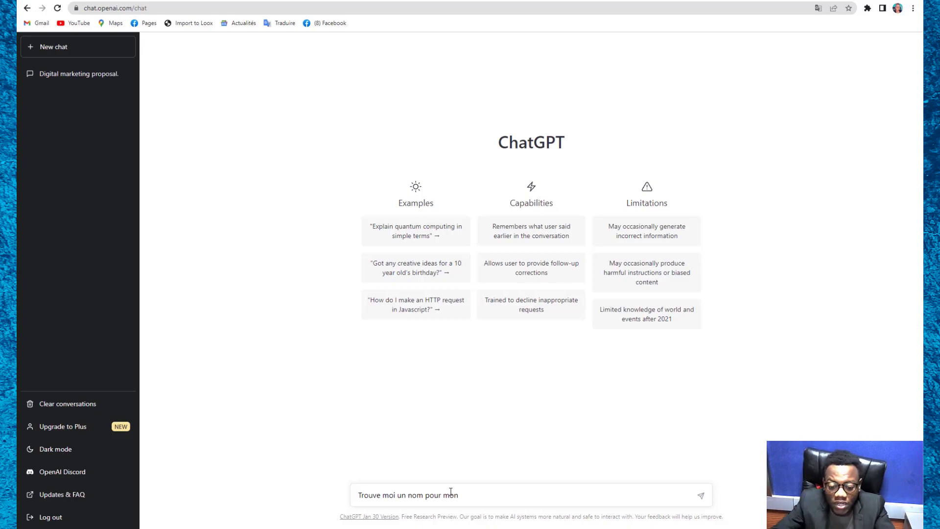
{"action": "type", "text": "agence de"}
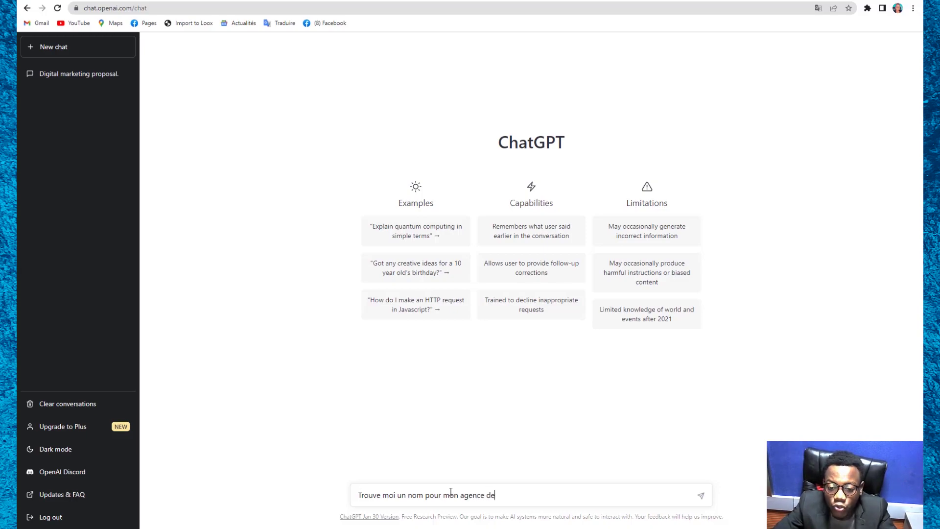
{"action": "type", "text": " SMMA"}
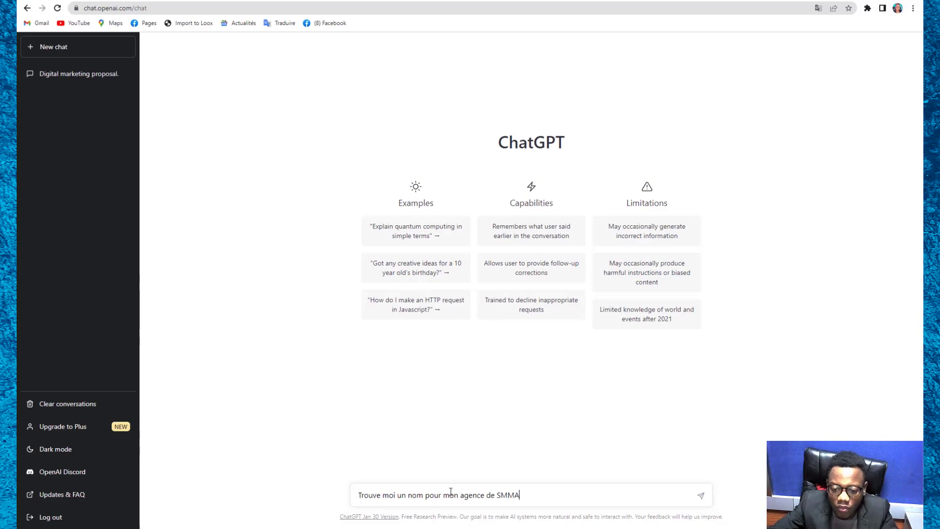
{"action": "key", "text": "Return"}
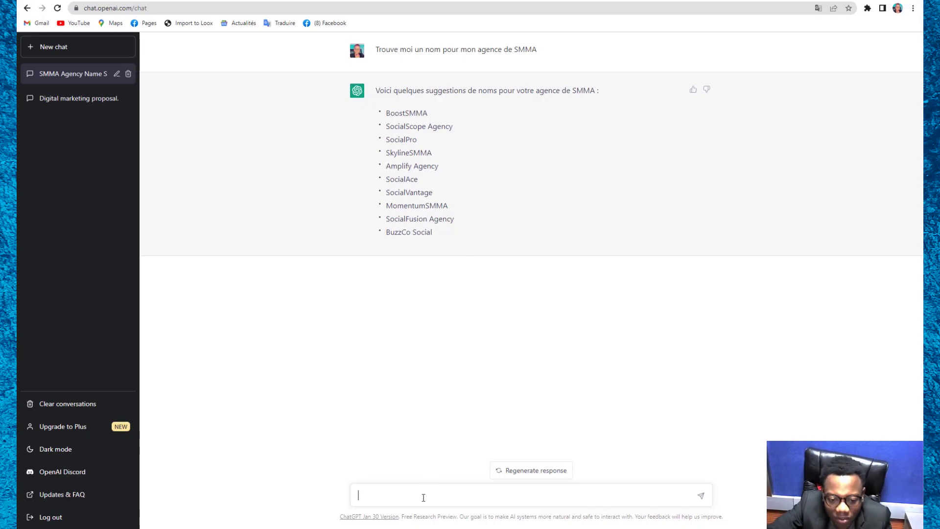
Send the follow-up prompt "trouve moi 10 de plus" in the SMMA agency name chat
{"action": "type", "text": "tr"}
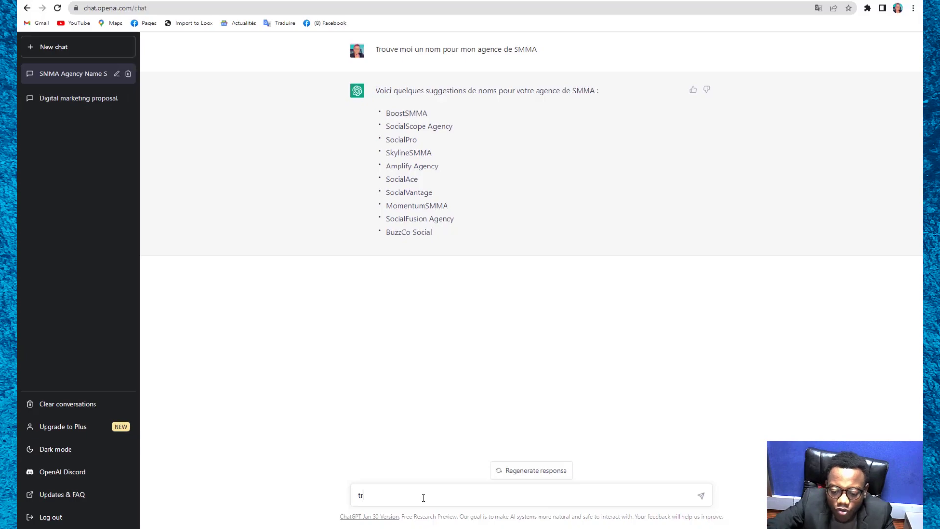
{"action": "type", "text": "ouve moi"}
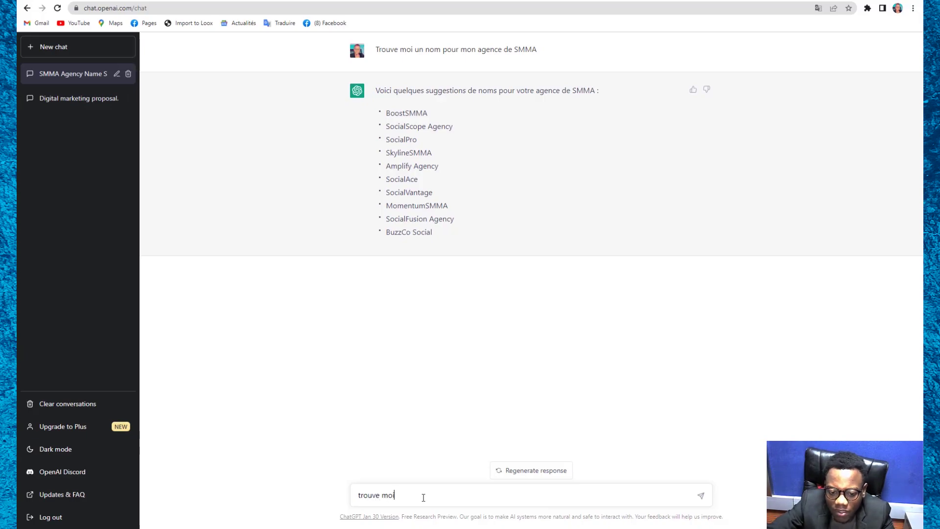
{"action": "type", "text": " 10 de plus"}
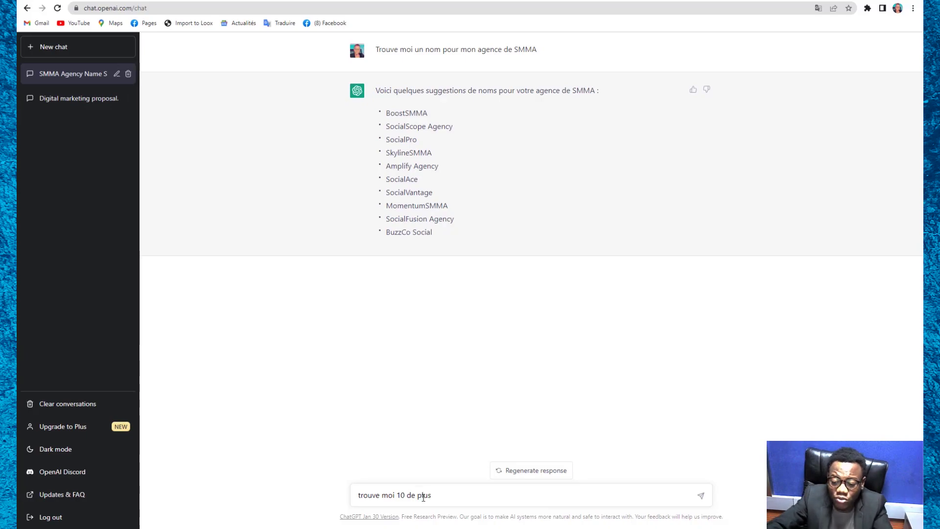
{"action": "key", "text": "Return"}
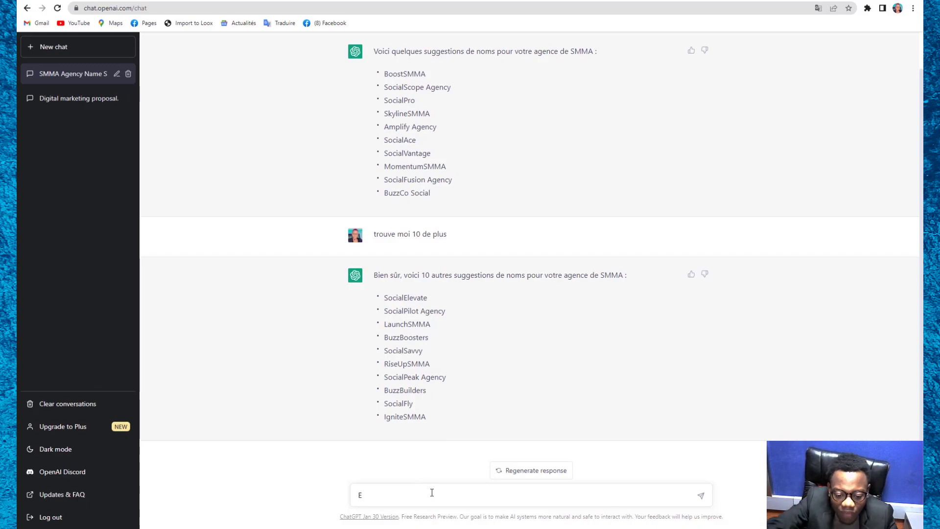
Send the follow-up prompt "Essai avec mon prénom" plus the owner's first name in the SMMA agency name chat
{"action": "type", "text": "ssai"}
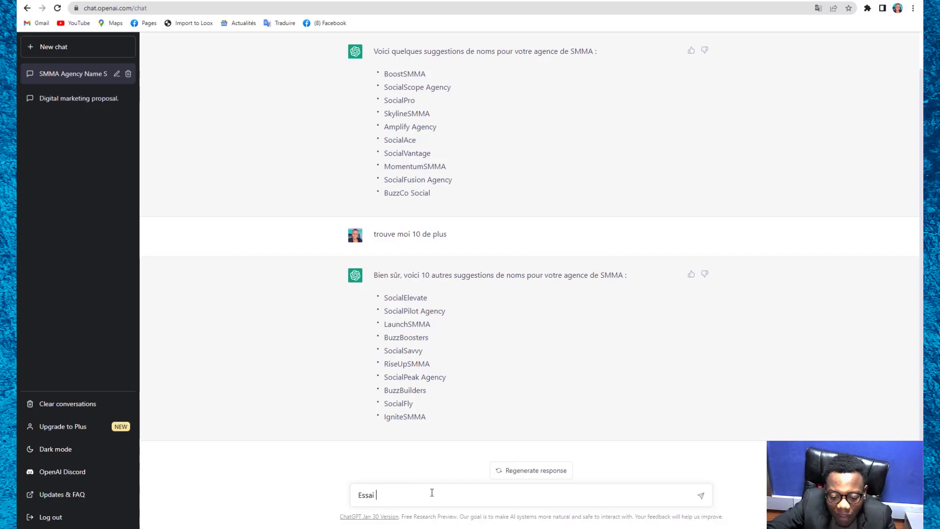
{"action": "key", "text": "Tab"}
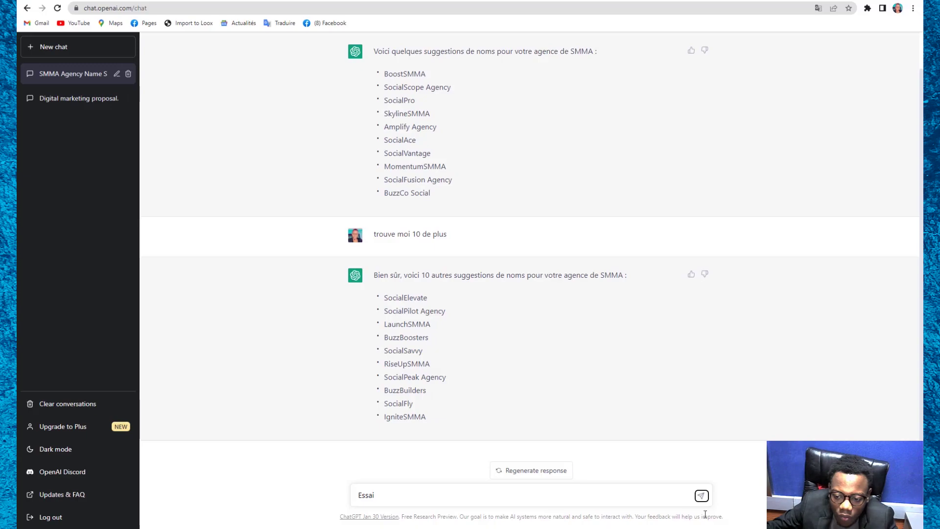
{"action": "left_click", "coordinate": [579, 492]}
{"action": "type", "text": "av"}
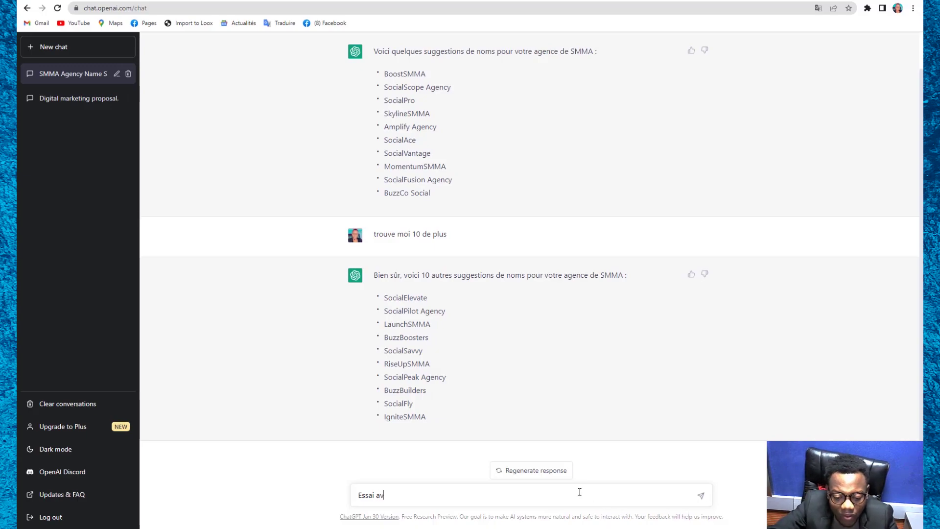
{"action": "type", "text": "ec mon pré"}
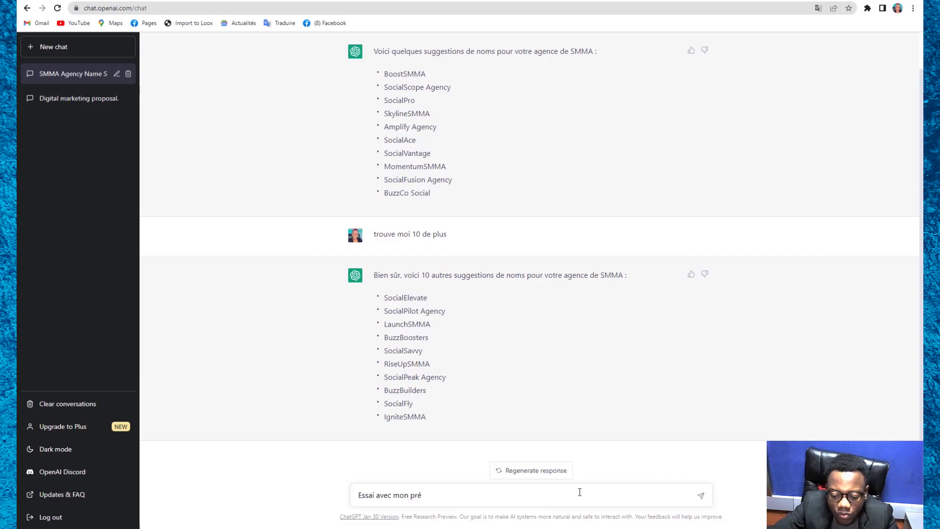
{"action": "type", "text": "nom"}
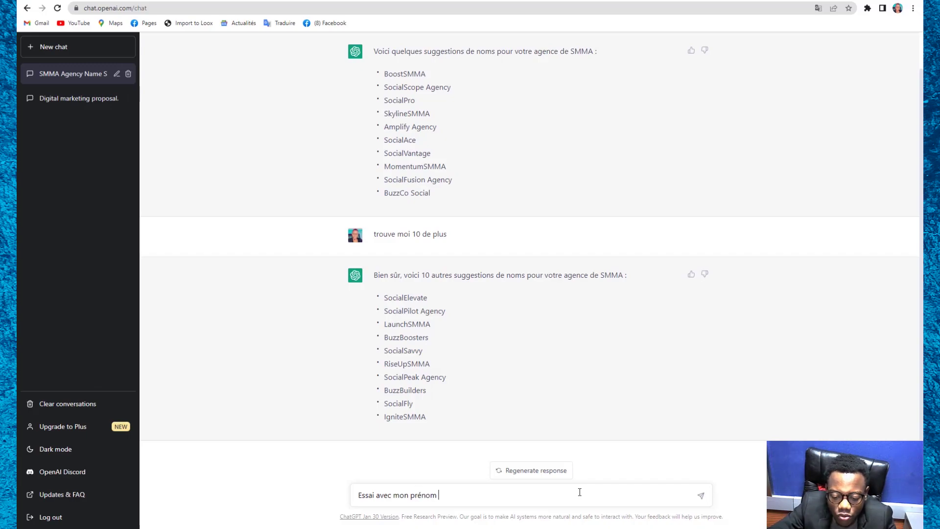
{"action": "type", "text": " junior"}
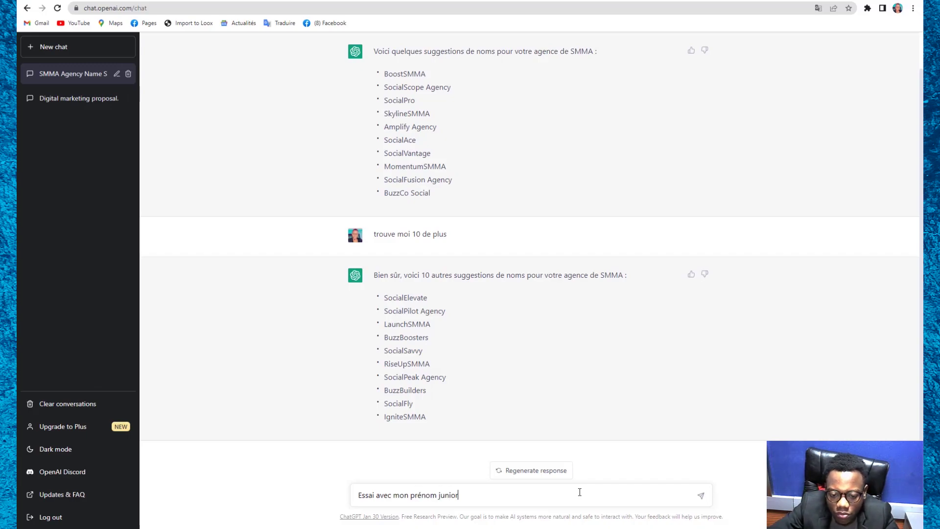
{"action": "key", "text": "Return"}
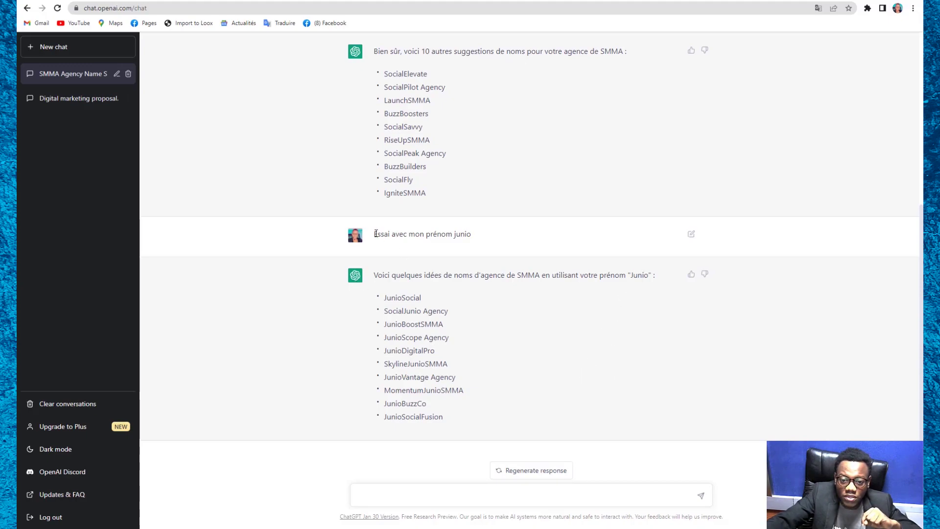
Reuse the sent "Essai avec mon prénom" prompt, add the missing final letter of the first name, and send it again
{"action": "left_click_drag", "start_coordinate": [375, 234], "coordinate": [467, 234]}
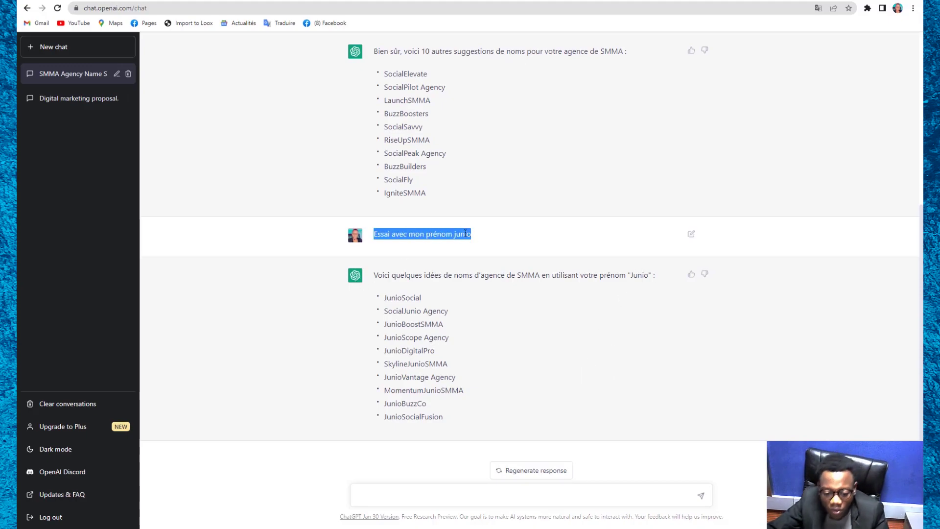
{"action": "left_click", "coordinate": [392, 509]}
{"action": "key", "text": "ctrl+v"}
{"action": "type", "text": "r"}
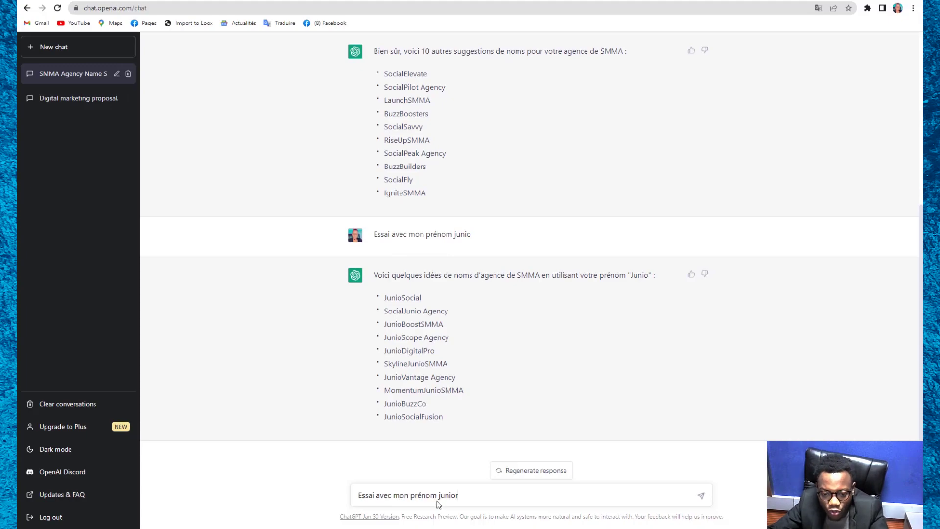
{"action": "key", "text": "Return"}
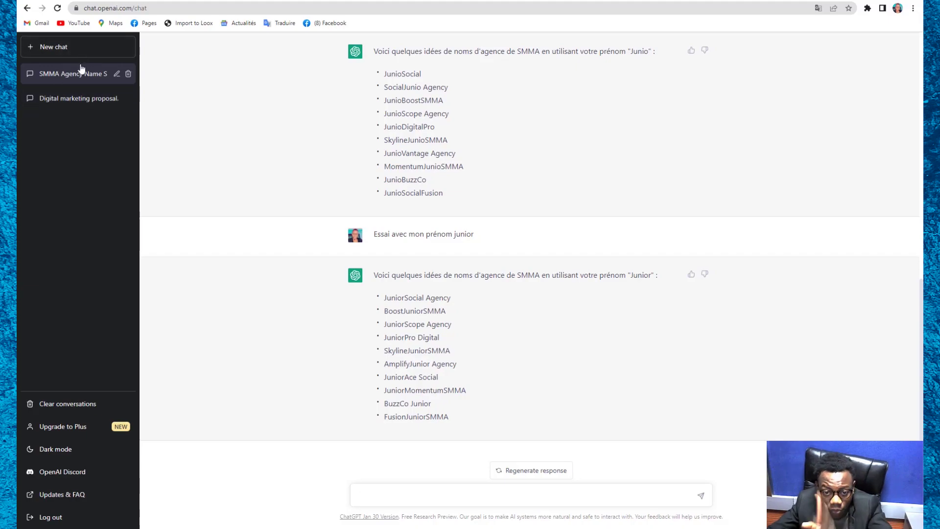
Start a new chat and enter the prompt opening "Rédige moi un contenu autour du SEO" without sending it
{"action": "left_click", "coordinate": [95, 55]}
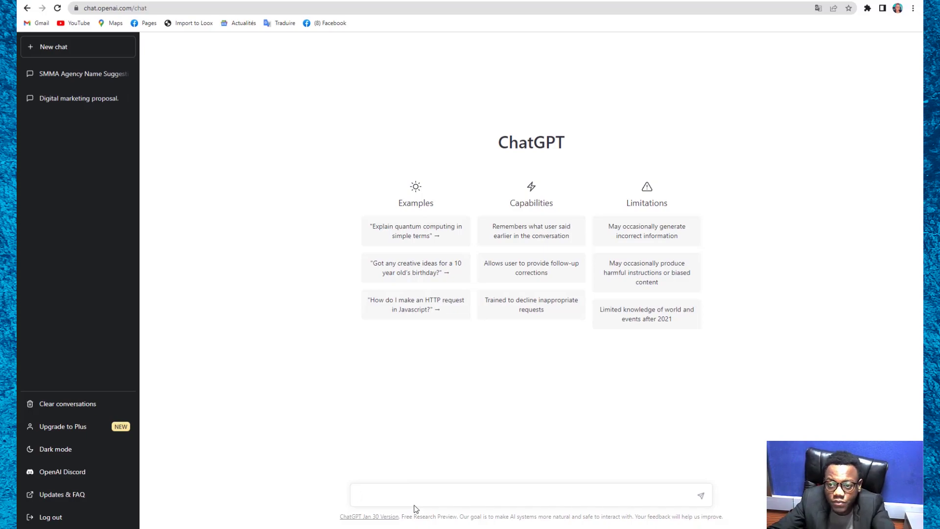
{"action": "type", "text": "Ré"}
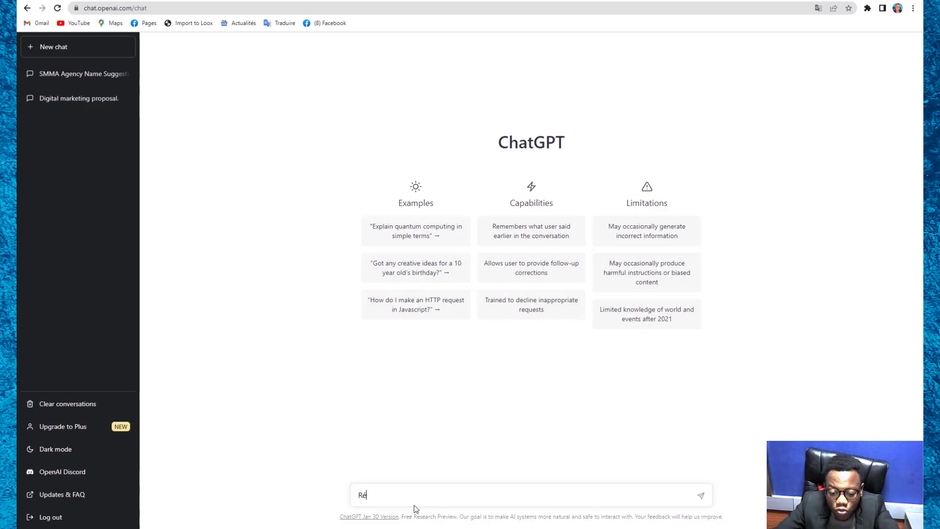
{"action": "type", "text": "dige "}
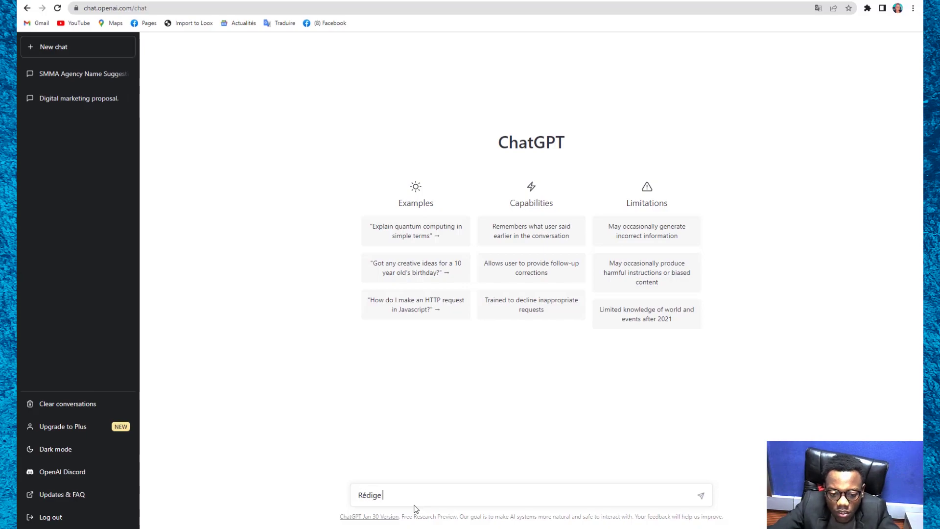
{"action": "type", "text": "moi une"}
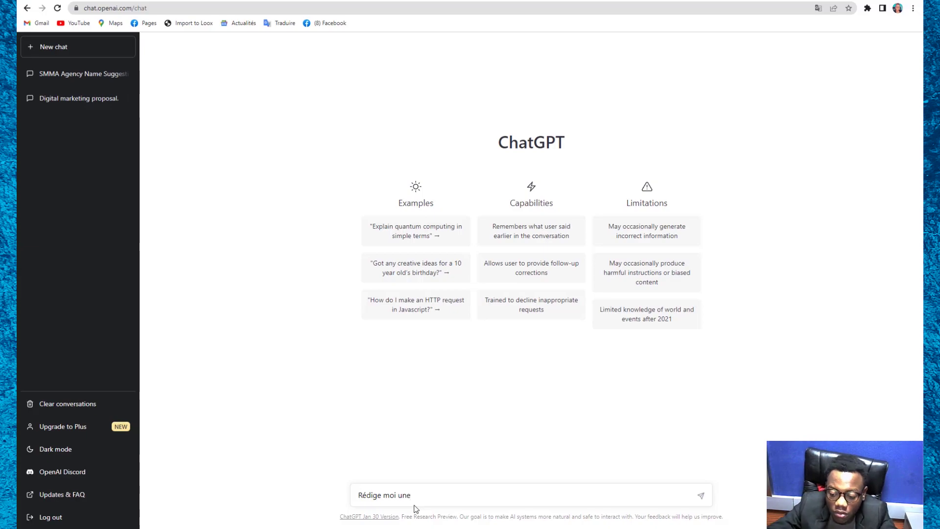
{"action": "key", "text": "BackSpace"}
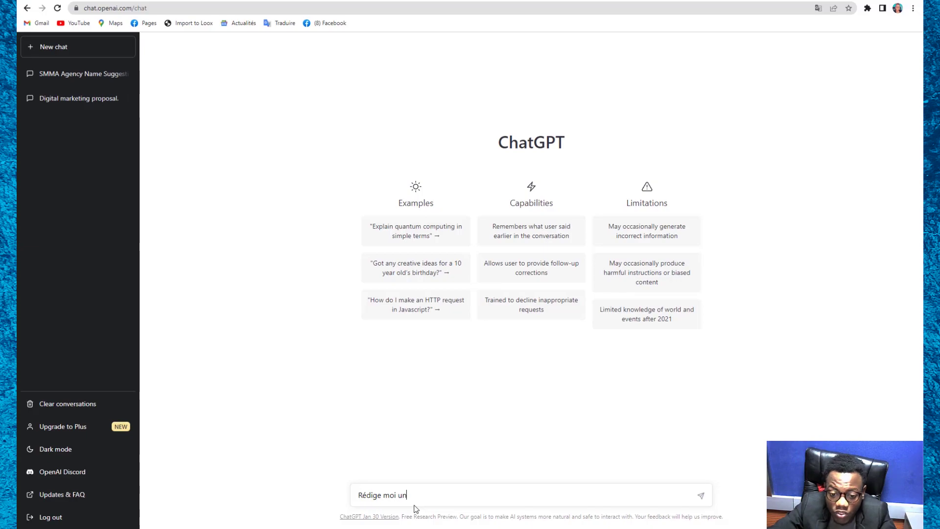
{"action": "type", "text": "conte"}
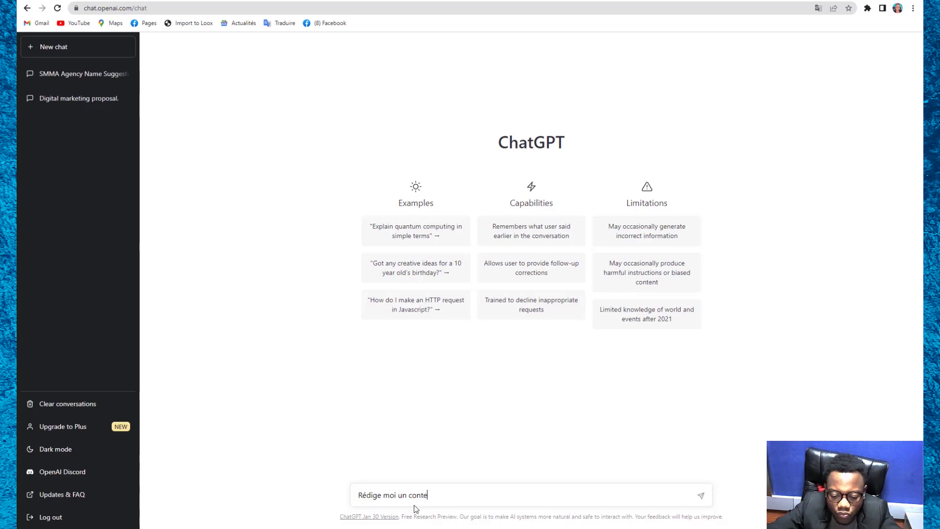
{"action": "type", "text": "nu auto"}
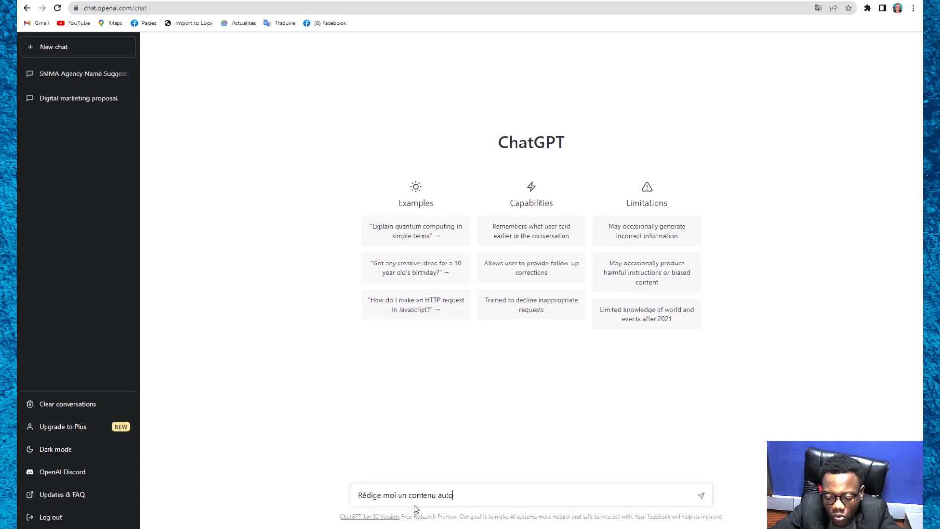
{"action": "type", "text": "ur du "}
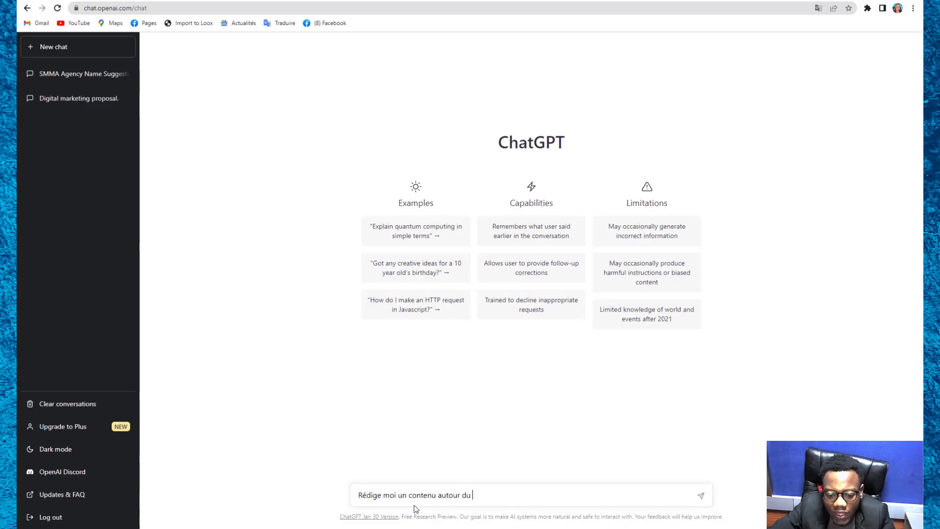
{"action": "type", "text": "SEO"}
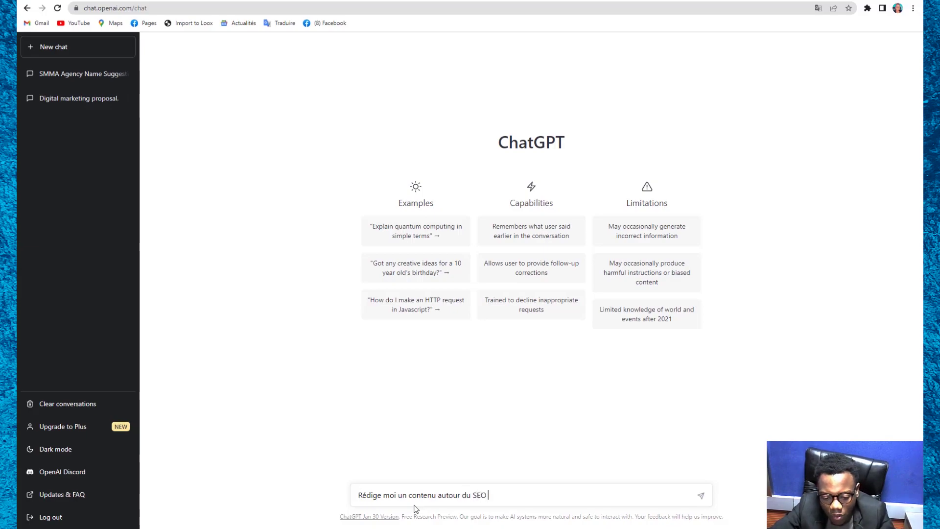
Extend the unsent SEO prompt with "en utillisant le nom de mon agence SMMA"
{"action": "type", "text": " en utilki"}
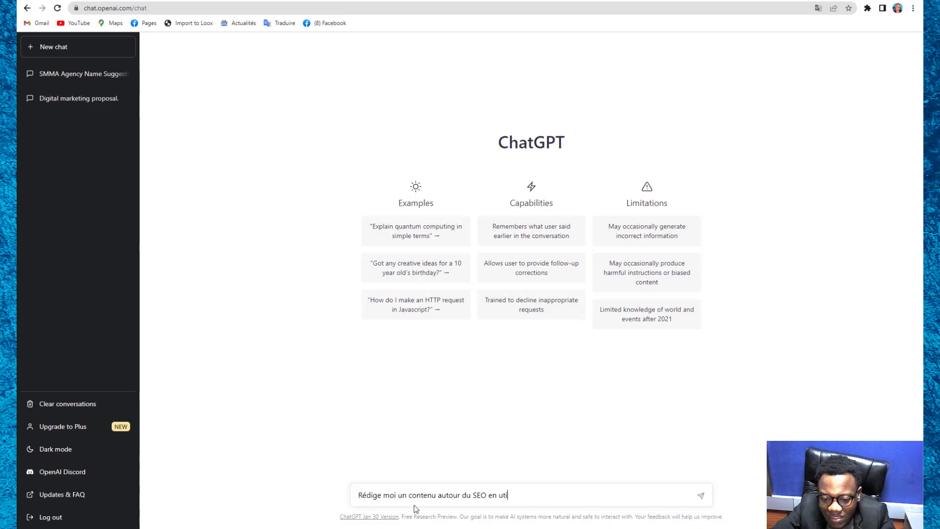
{"action": "key", "text": "BackSpace"}
{"action": "key", "text": "BackSpace"}
{"action": "type", "text": "l"}
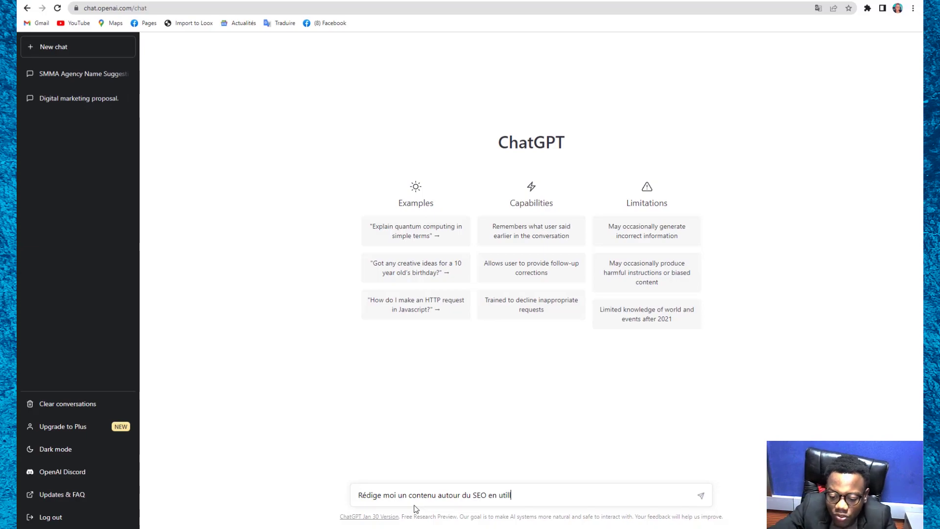
{"action": "type", "text": "isant le"}
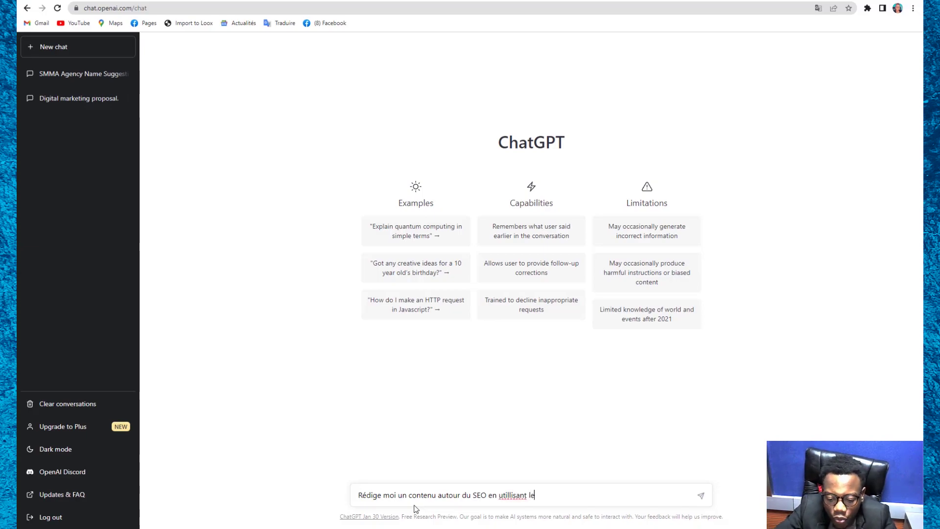
{"action": "type", "text": " nom de"}
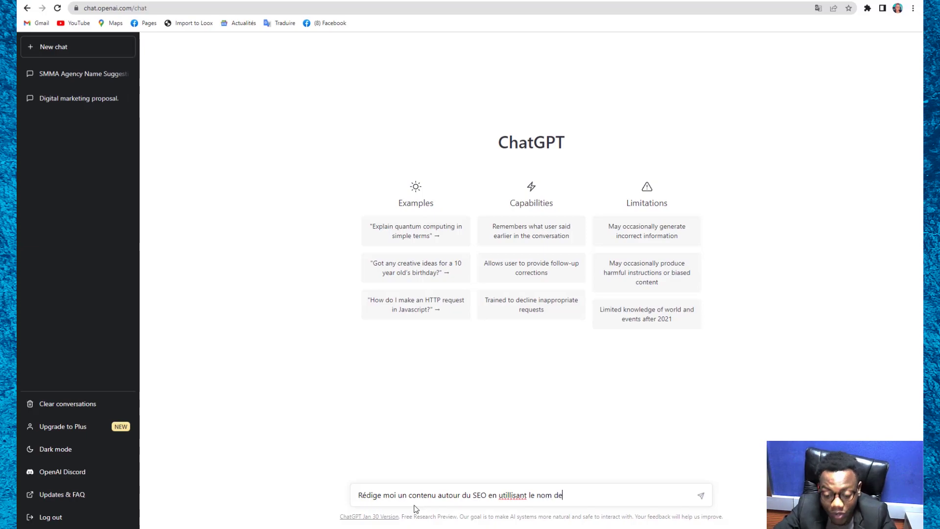
{"action": "type", "text": " mon "}
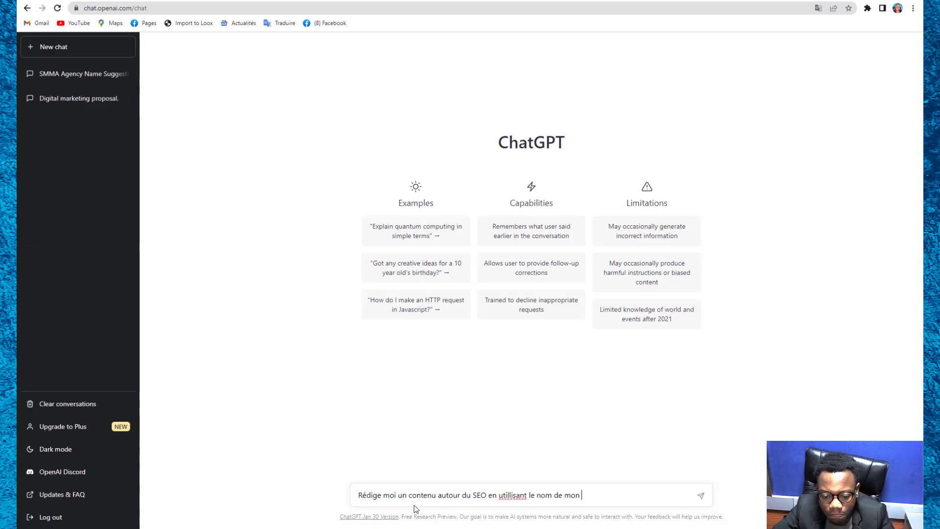
{"action": "type", "text": "agence "}
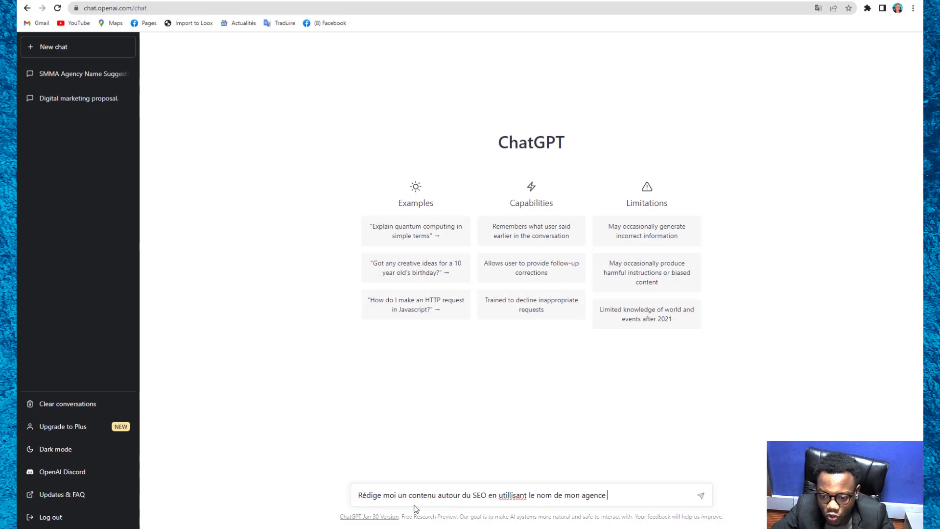
{"action": "type", "text": "smma"}
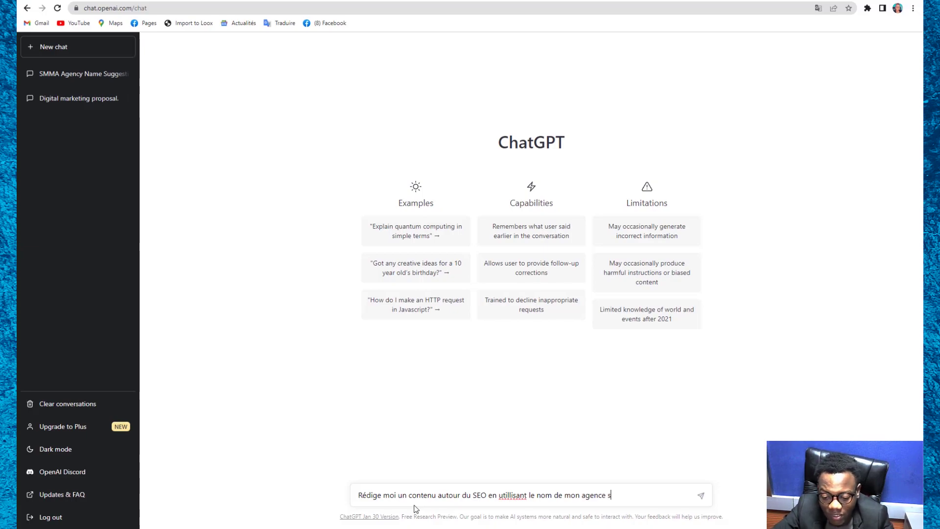
{"action": "key", "text": "BackSpace"}
{"action": "key", "text": "BackSpace"}
{"action": "key", "text": "BackSpace"}
{"action": "key", "text": "BackSpace"}
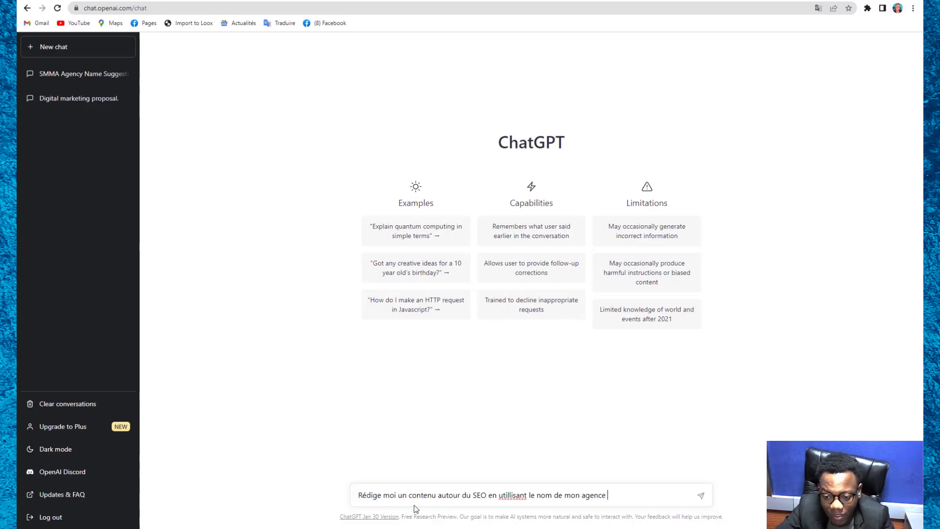
{"action": "type", "text": "SMMA"}
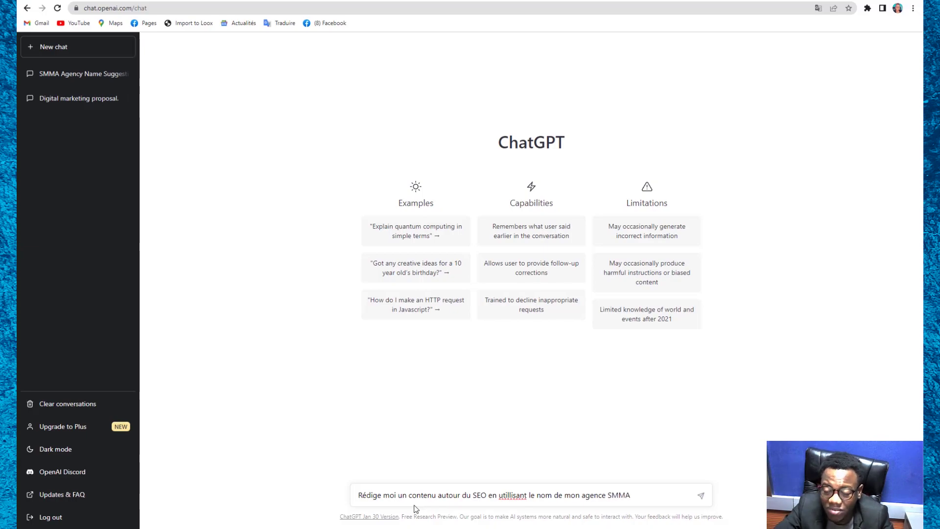
Complete the SEO content prompt with the agency name "JuniorAgency" and send it
{"action": "type", "text": " J"}
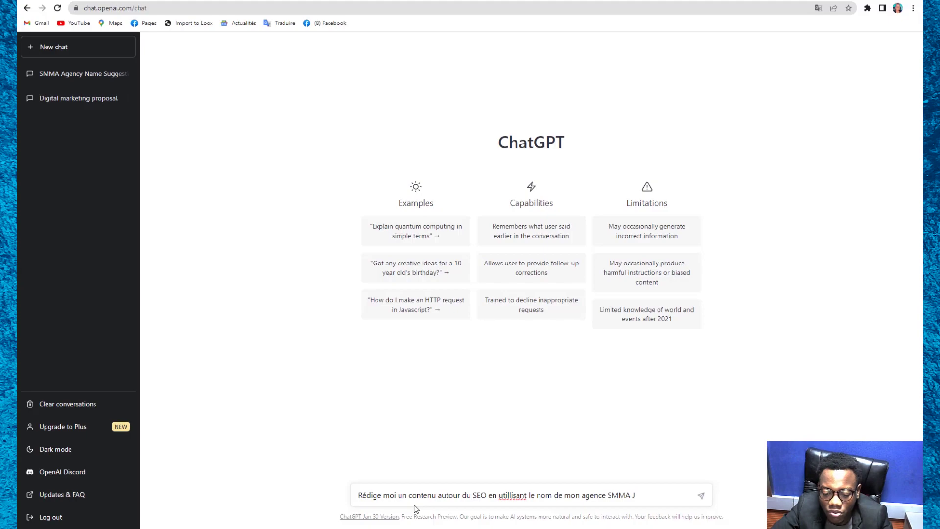
{"action": "type", "text": "uni"}
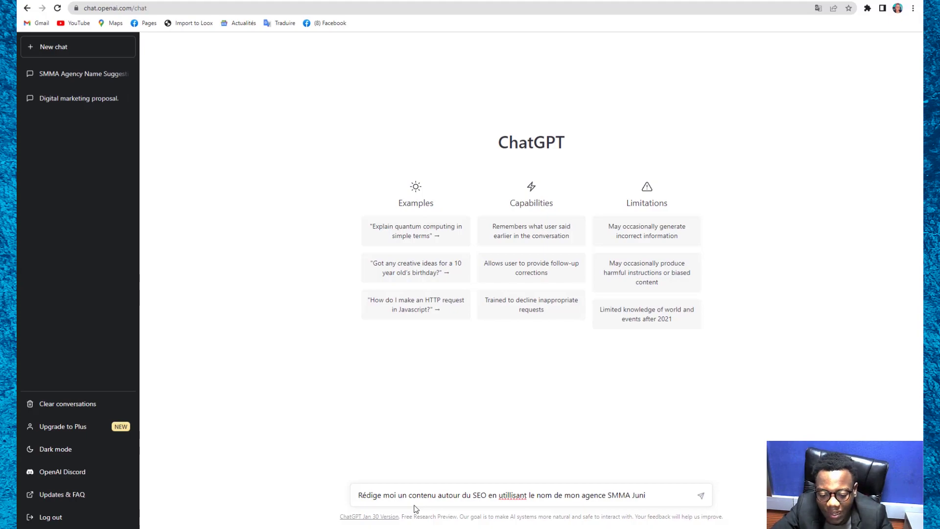
{"action": "type", "text": "OR"}
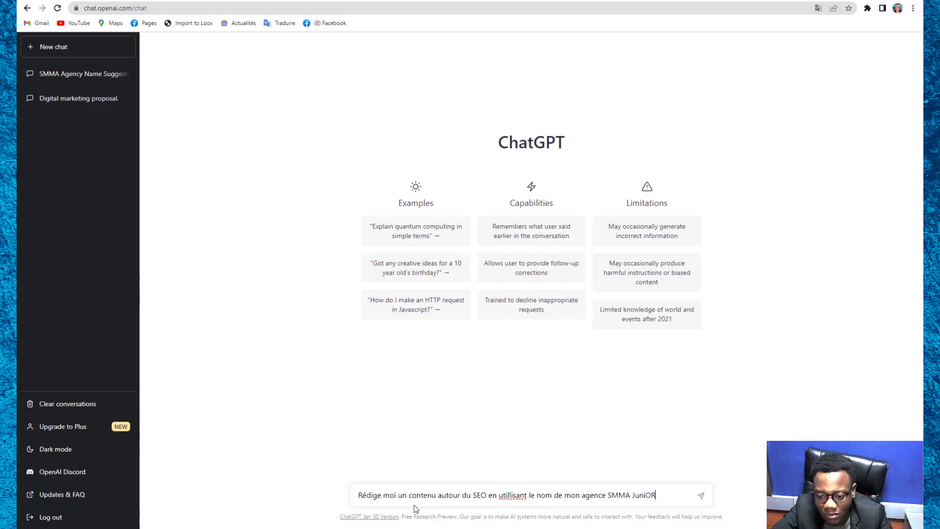
{"action": "key", "text": "BackSpace"}
{"action": "key", "text": "BackSpace"}
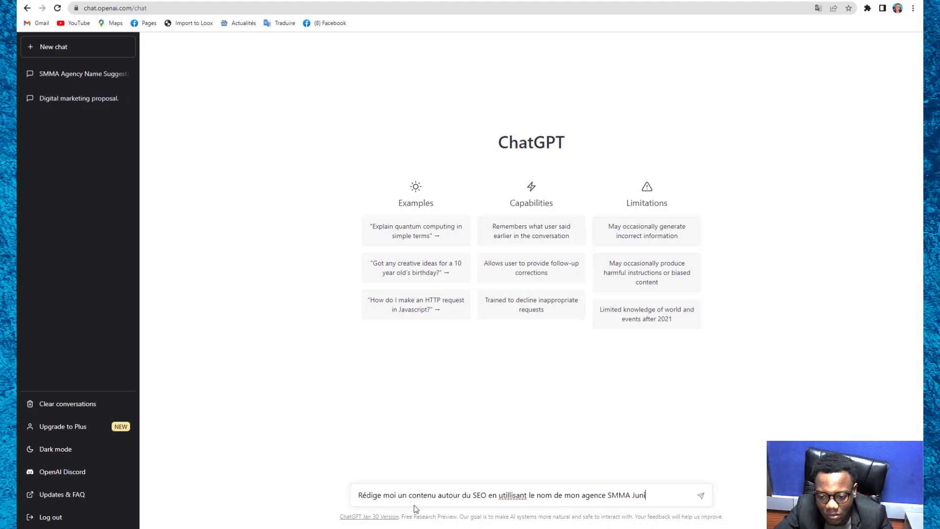
{"action": "type", "text": "or"}
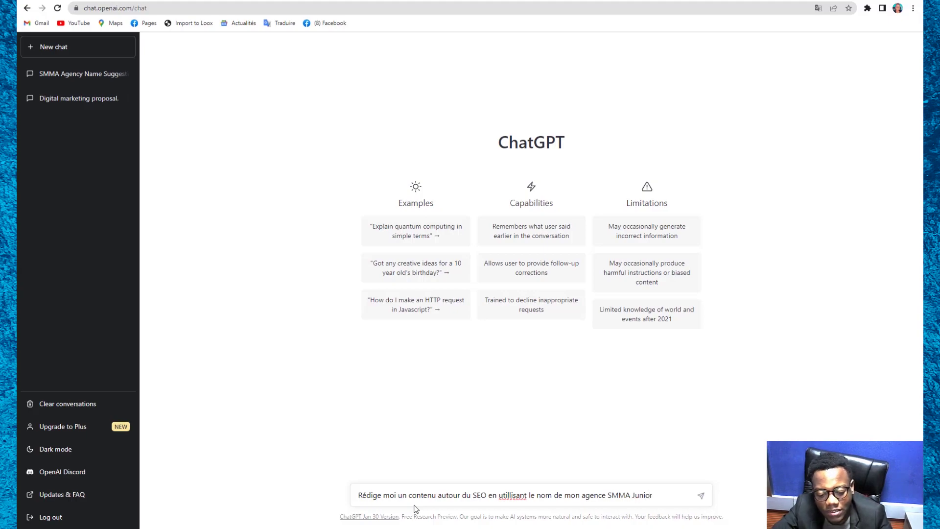
{"action": "type", "text": "Agency"}
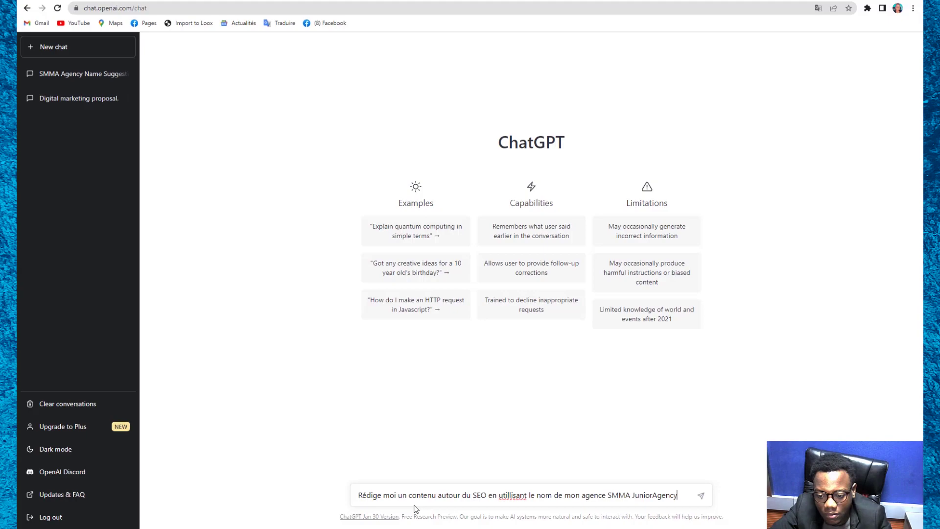
{"action": "key", "text": "Return"}
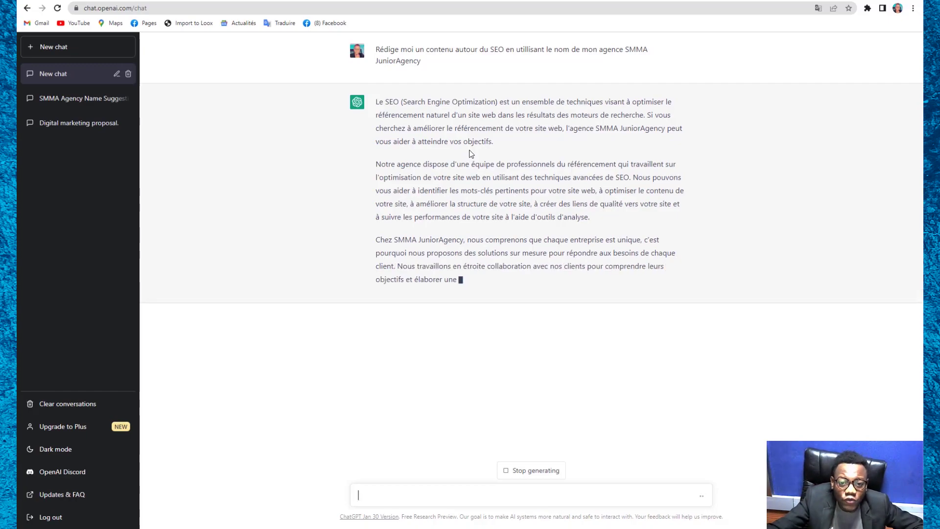
Highlight the first three paragraphs of the generated SEO text, from "Le SEO" through "budget."
{"action": "left_click_drag", "start_coordinate": [375, 102], "coordinate": [469, 153]}
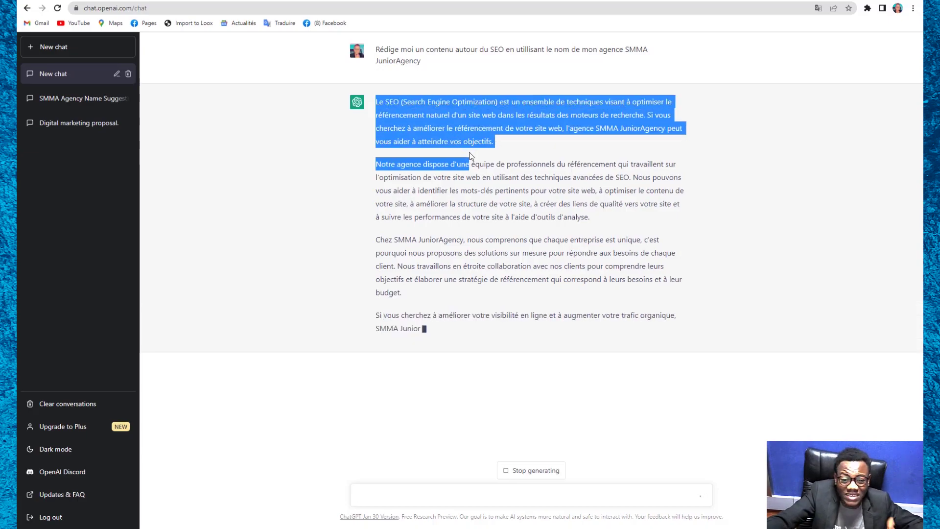
{"action": "left_click_drag", "start_coordinate": [470, 157], "coordinate": [417, 294]}
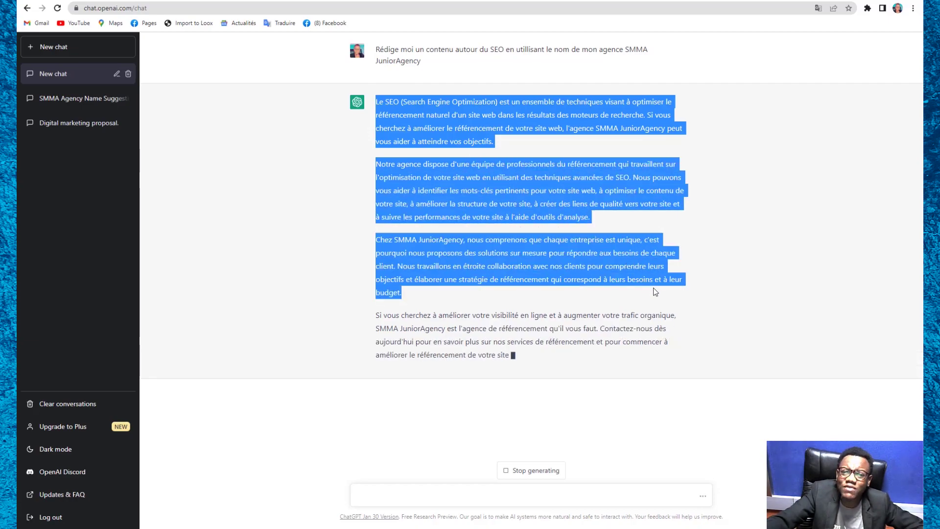